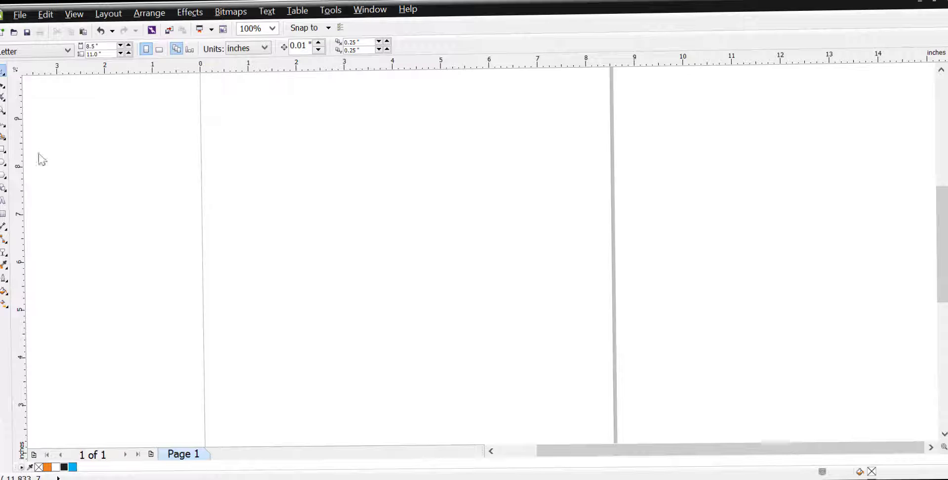
Step: Draw a narrow upright rectangle about 3.4 inches tall and skew it horizontally into a bar leaning right
click(3, 149)
drag(252, 170, 286, 312)
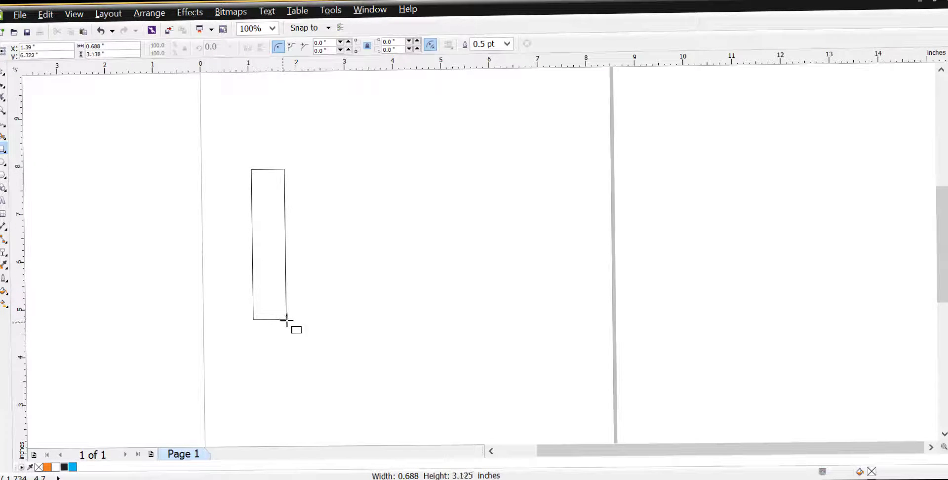
drag(289, 334, 289, 335)
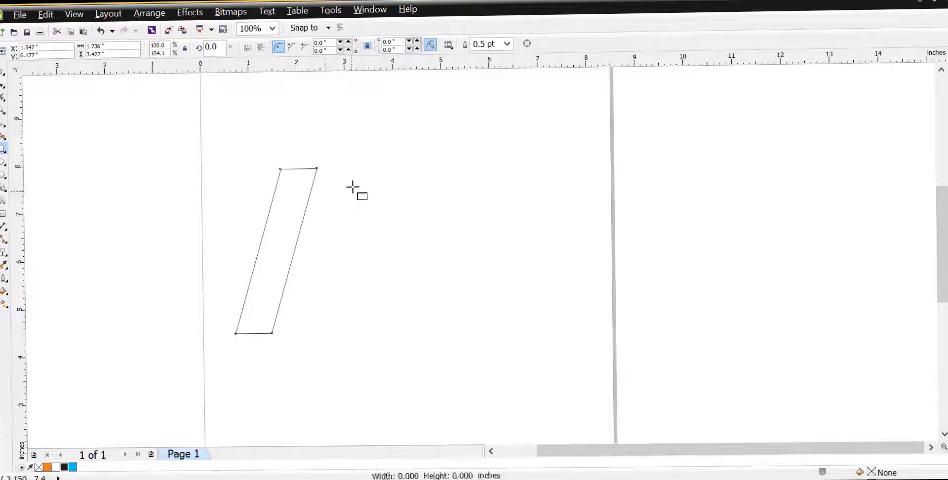
Step: Create a mirrored copy of the slanted bar and snap its top edge onto the original's top edge, forming an inverted V
click(2, 71)
click(301, 213)
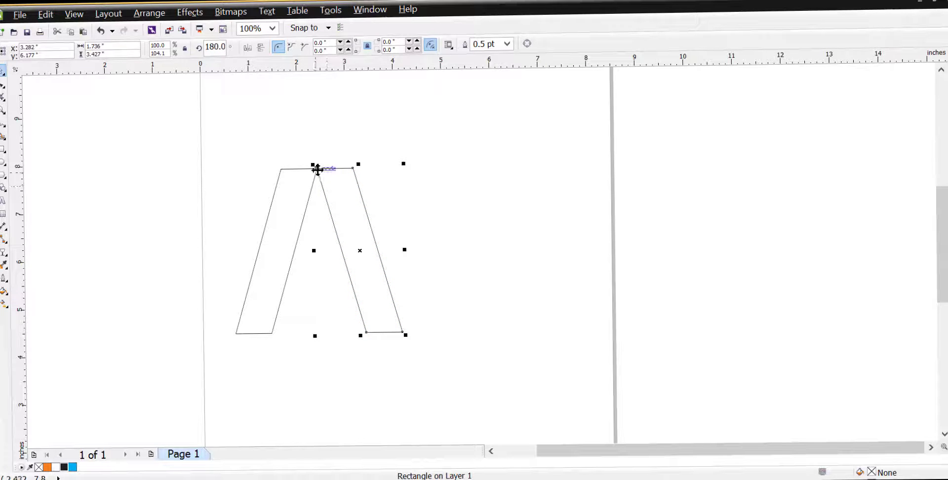
drag(296, 171, 279, 173)
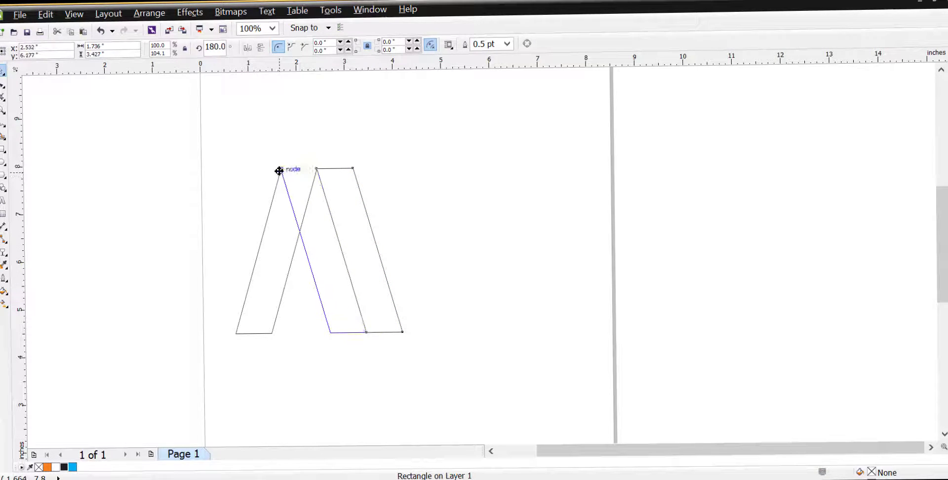
Step: Duplicate the inverted V to the right and snap the copy's inner foot onto the original's inner foot, forming an M
shift+click(271, 291)
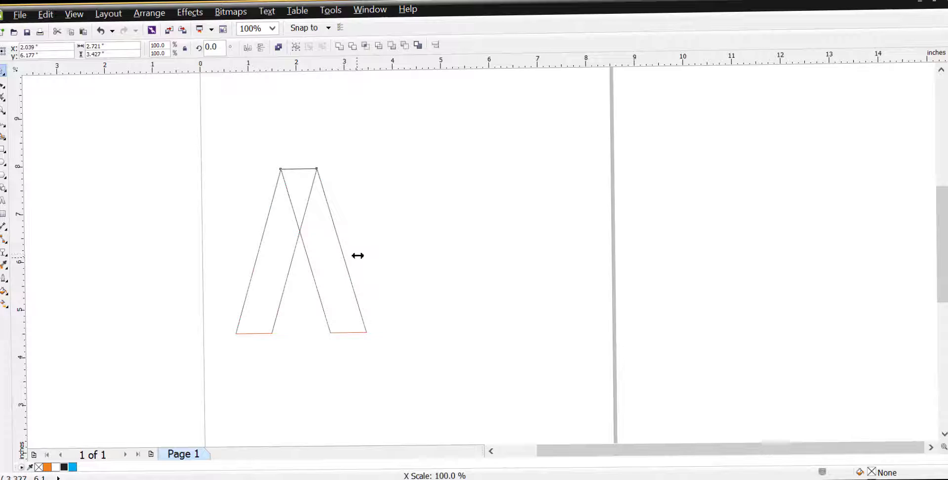
drag(357, 255, 365, 240)
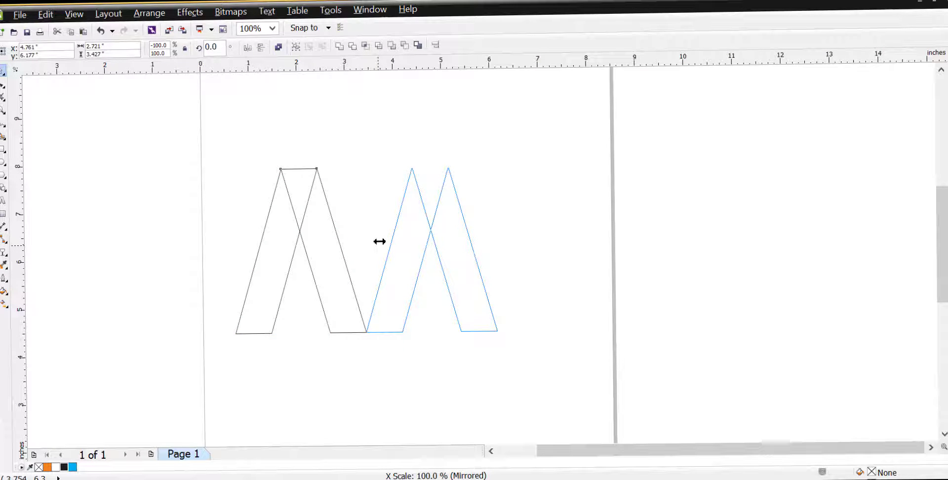
click(361, 194)
click(404, 197)
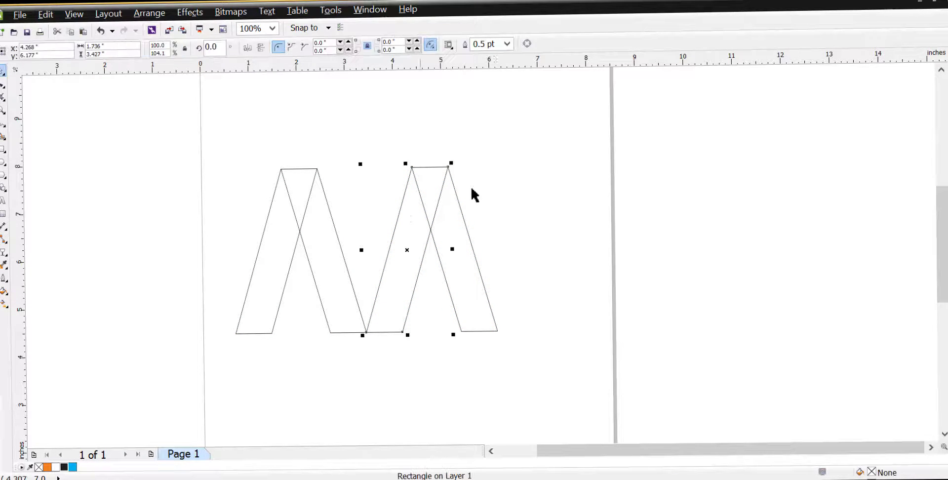
click(489, 182)
drag(375, 366, 362, 366)
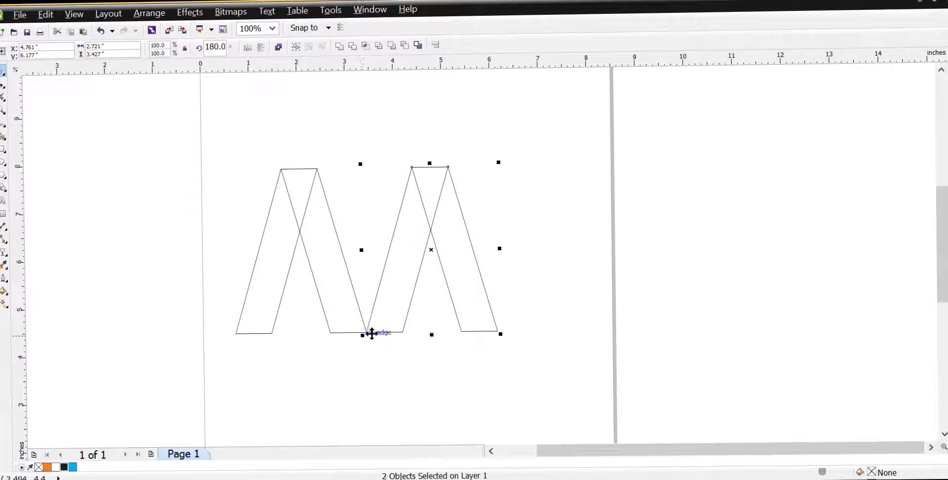
drag(369, 331, 586, 304)
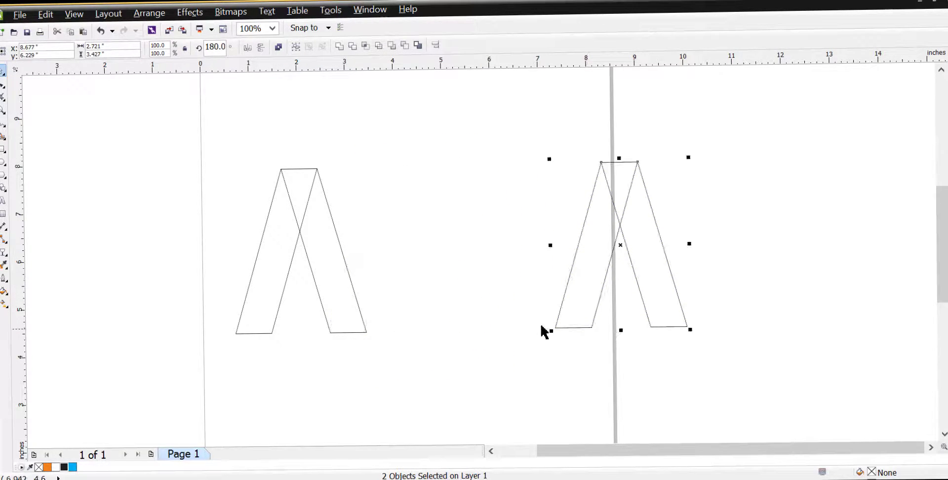
drag(555, 331, 330, 333)
click(544, 127)
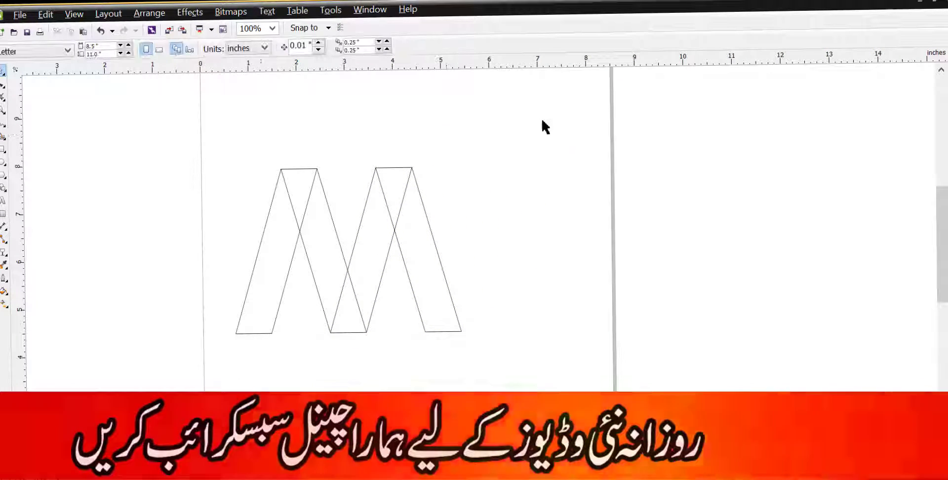
Step: Stretch the whole M horizontally to a width of about 5.36 inches
drag(544, 123, 213, 364)
drag(462, 249, 493, 253)
click(532, 235)
Step: Fill the two left bars of the M with orange, bringing the outermost bar in front of its neighbour
scroll(531, 236, up, 3)
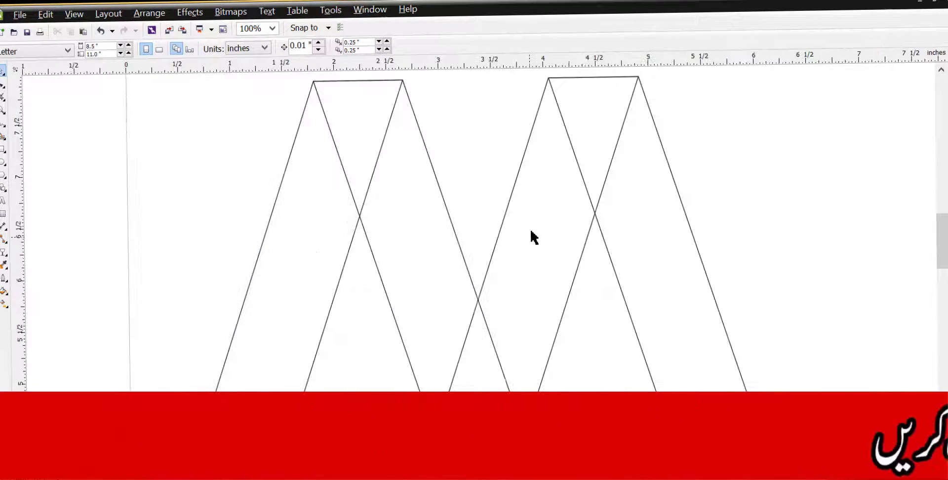
click(346, 242)
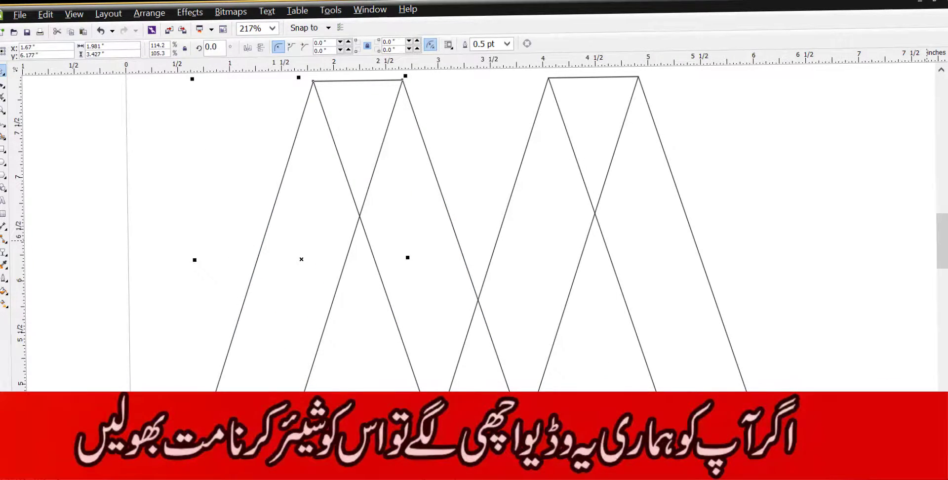
click(946, 252)
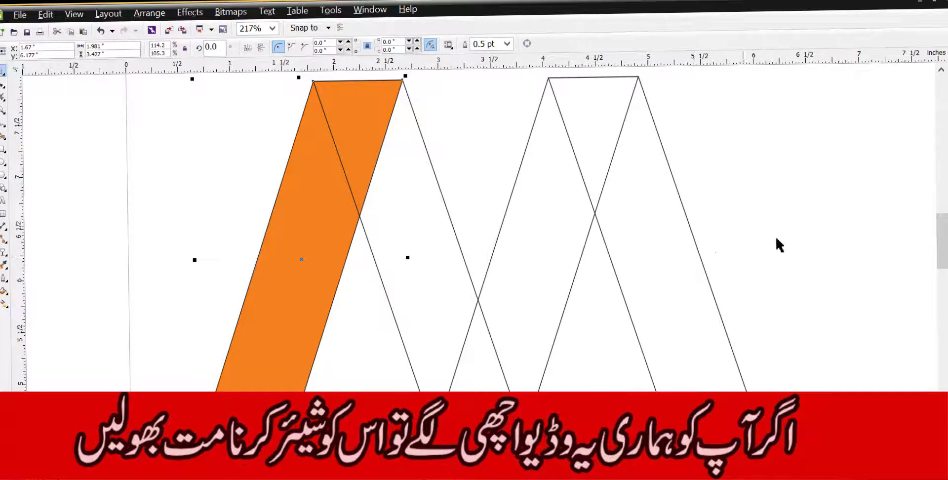
key(shift+Page_Up)
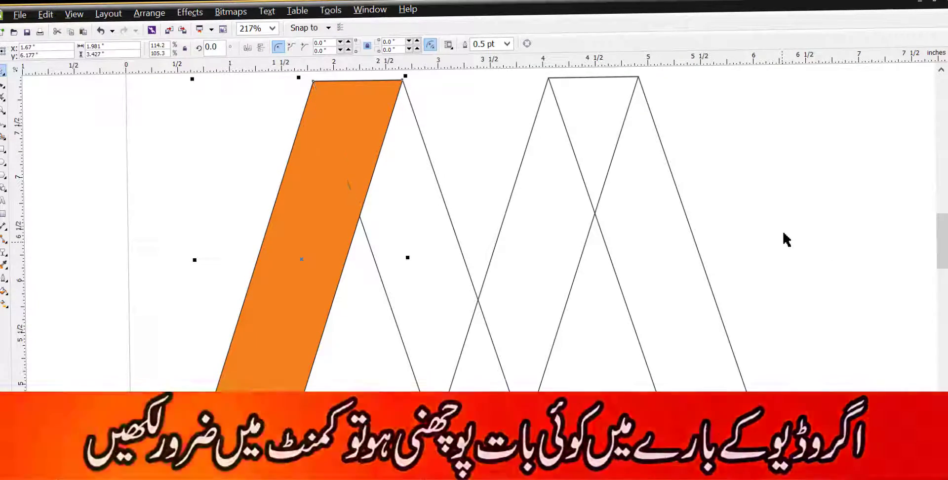
click(425, 249)
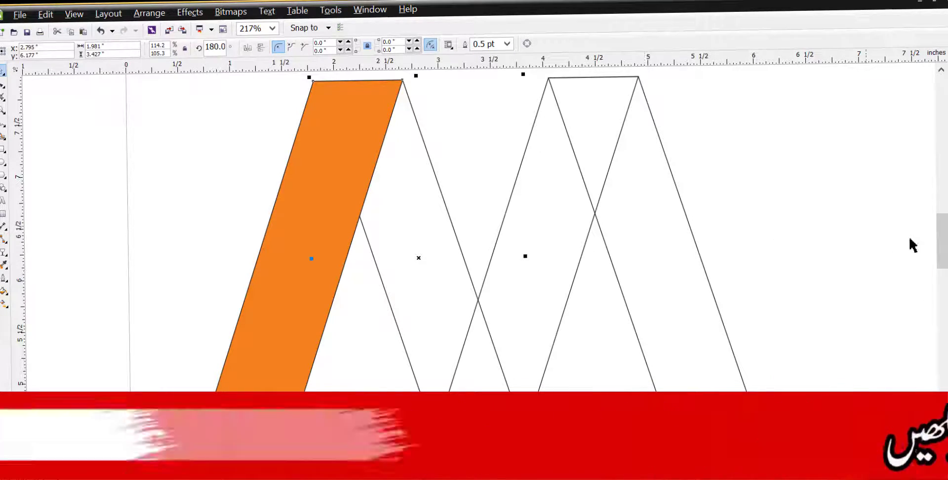
click(946, 252)
Step: Fill the two right bars of the M with cyan
click(557, 249)
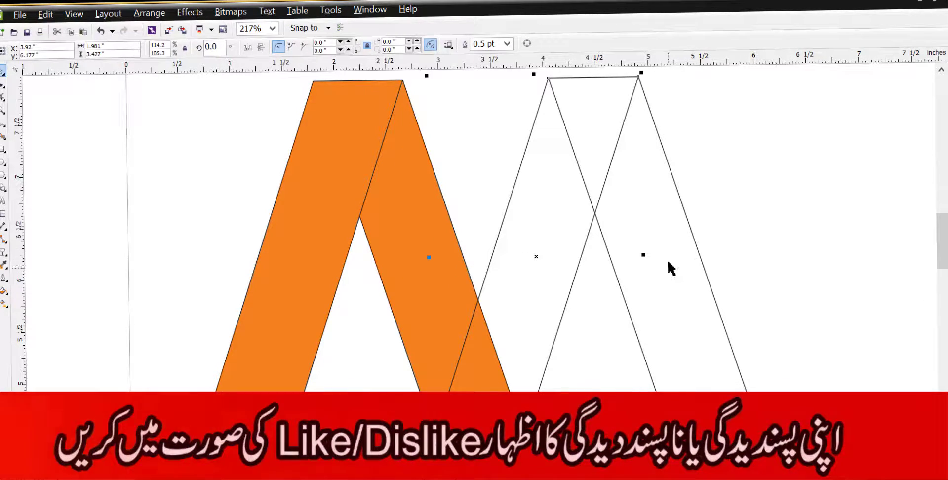
click(677, 271)
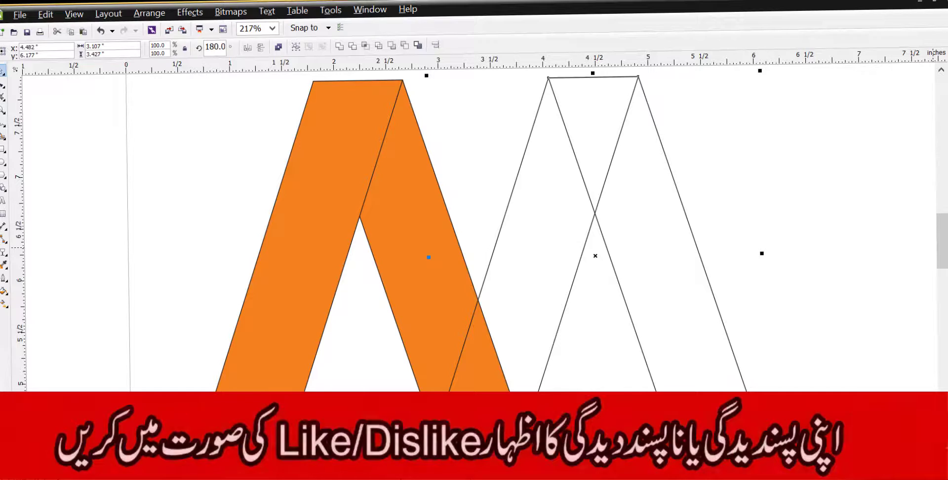
click(947, 238)
click(794, 249)
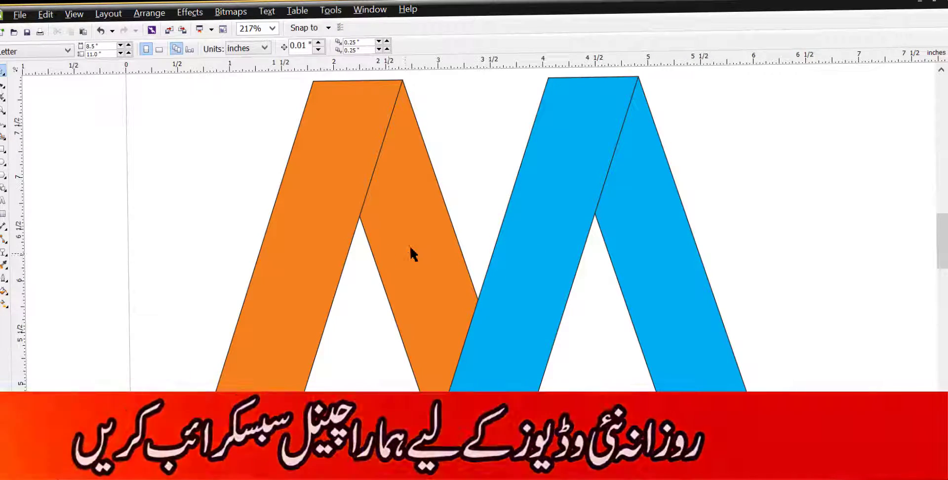
Step: Apply a radial fill to the second orange bar, centred near its foot with the outer end pointing up along the bar
click(404, 256)
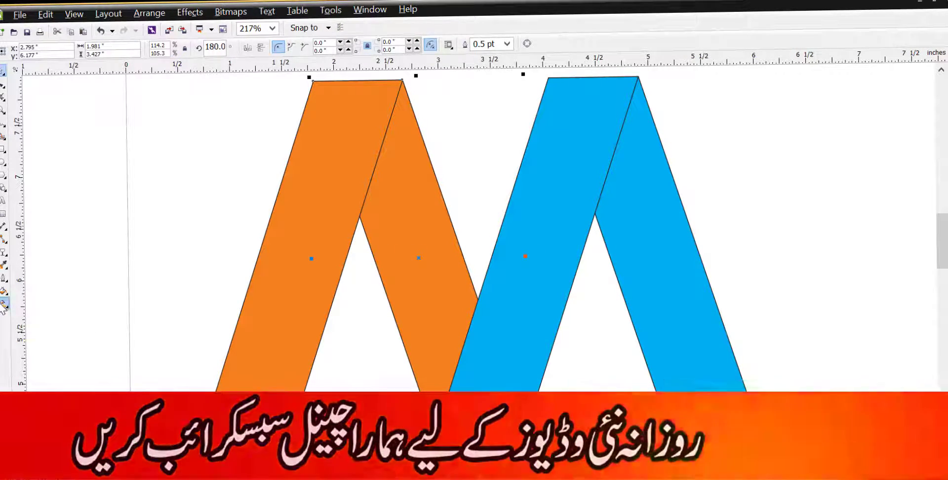
click(5, 303)
click(57, 53)
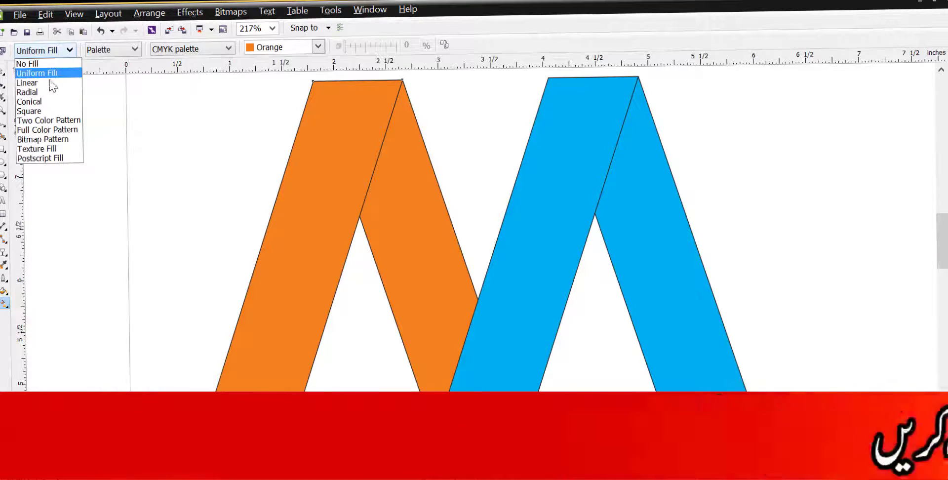
click(54, 93)
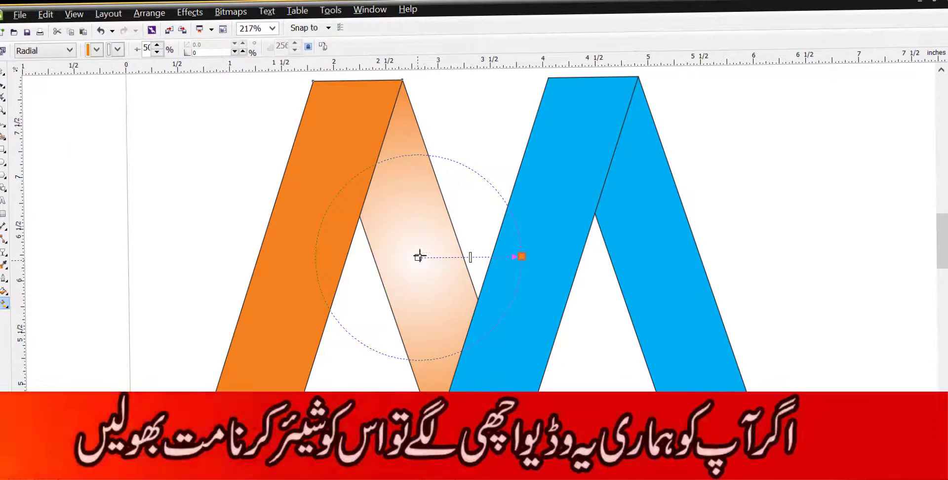
drag(419, 257, 443, 338)
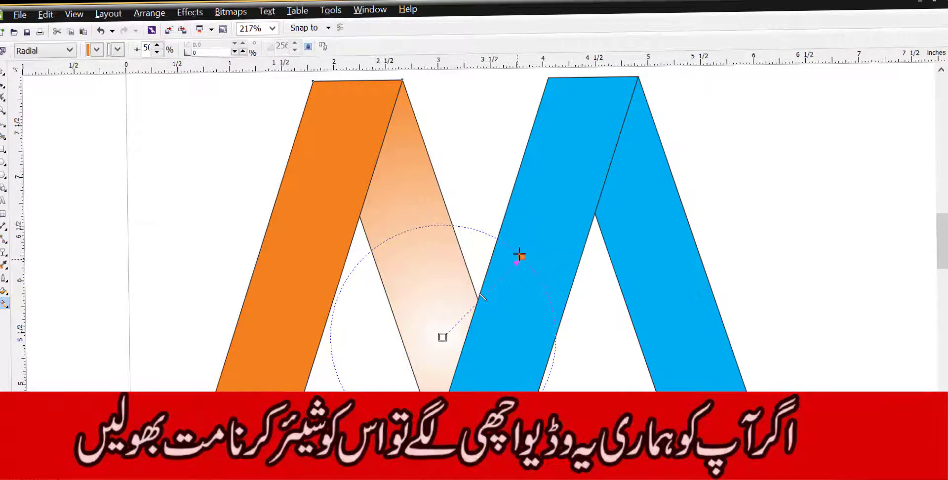
drag(519, 255, 398, 202)
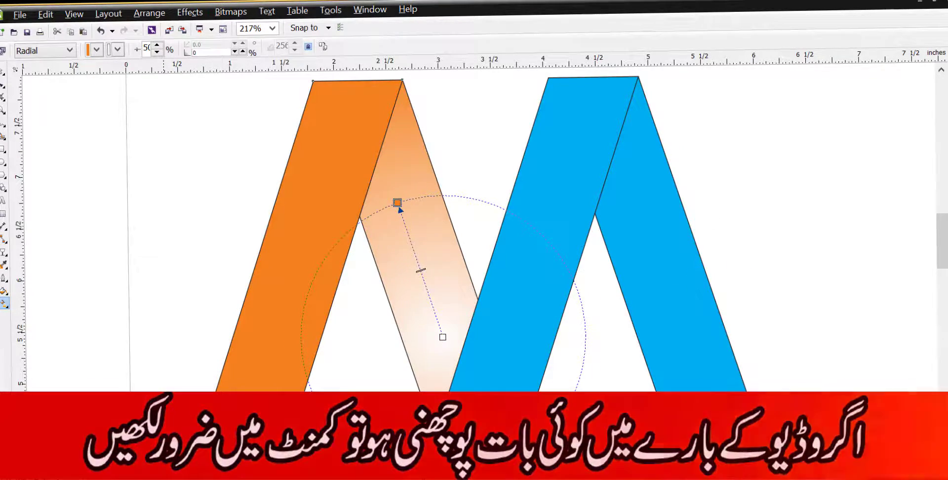
Step: Colour that radial fill from an orange centre to a black outer end, and shift its end and midpoint up past the fold
click(691, 471)
drag(168, 446, 444, 338)
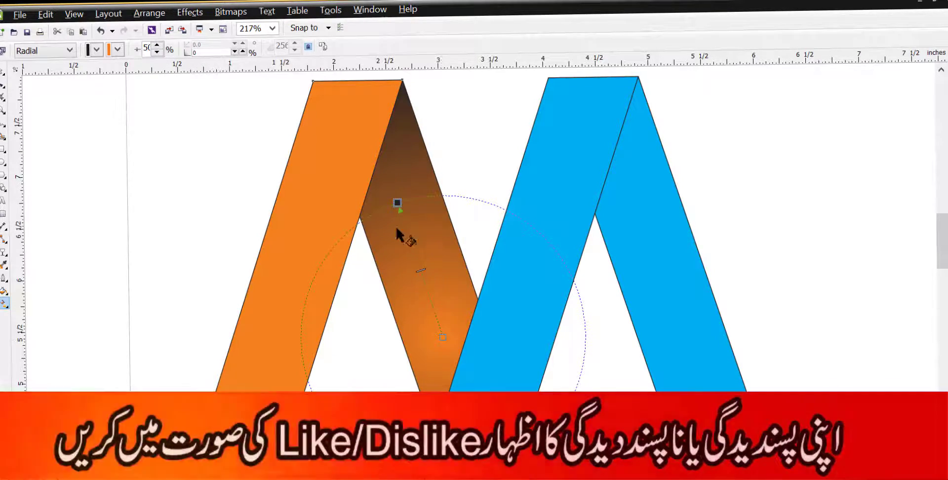
drag(397, 203, 351, 98)
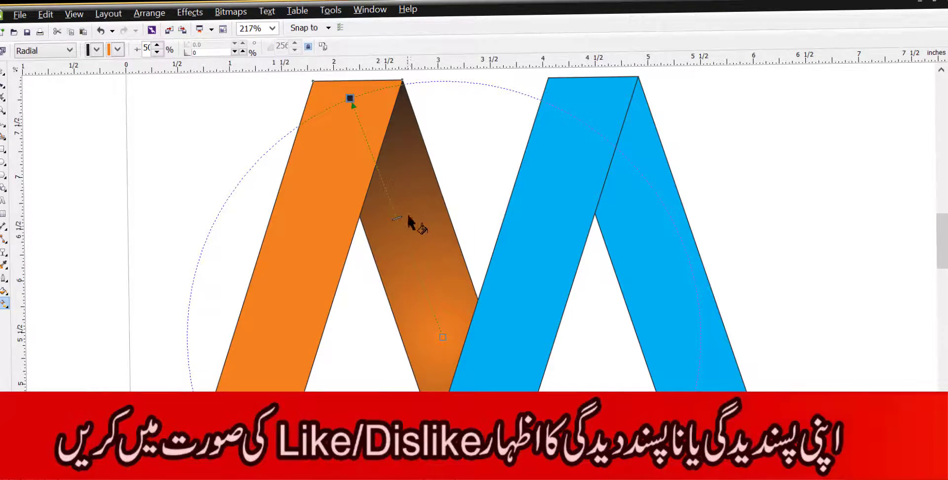
drag(399, 218, 370, 167)
key(space)
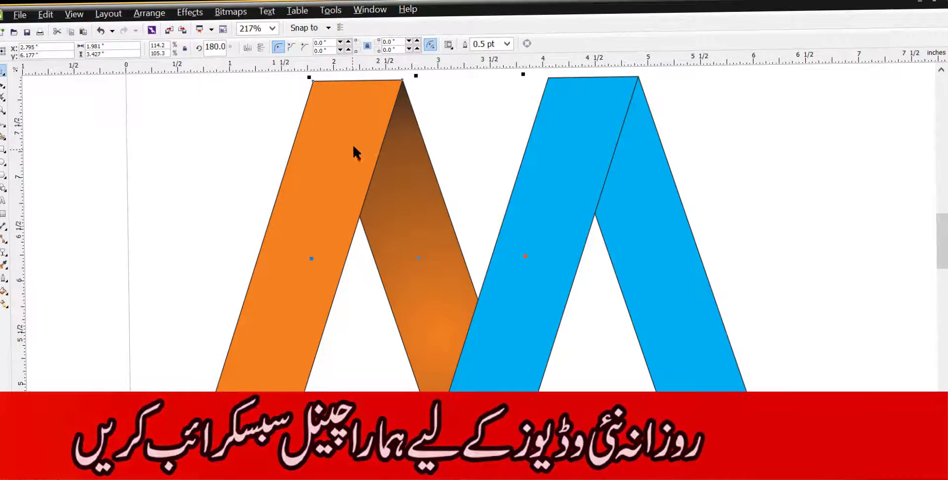
Step: Apply a radial fill to the rightmost cyan bar, centred near its foot with the outer end near the upper fold
click(632, 190)
key(g)
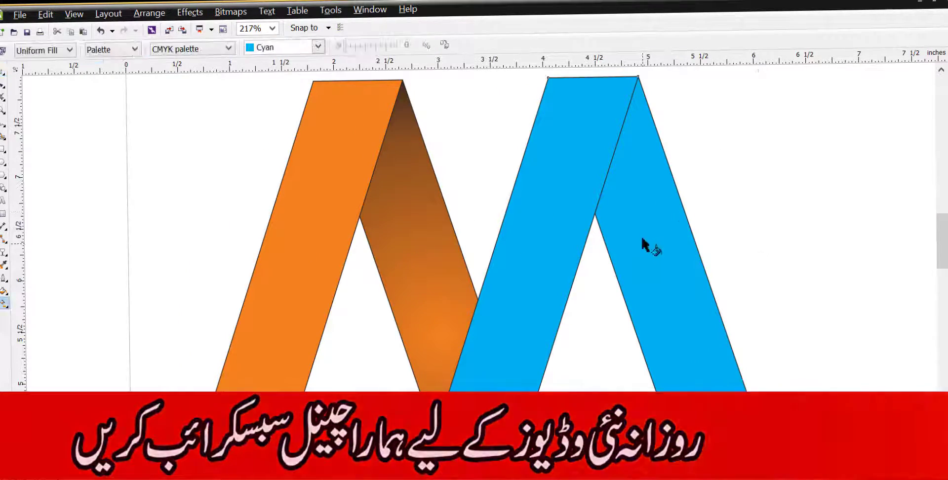
click(57, 51)
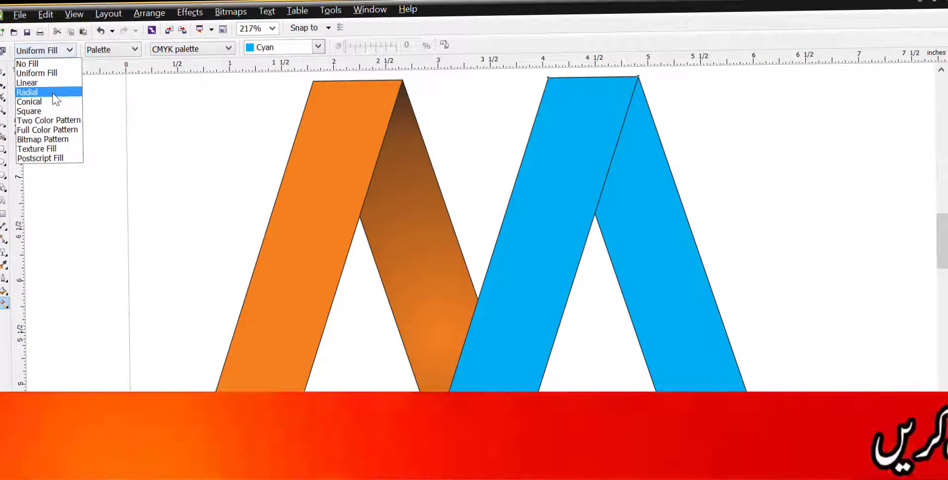
click(30, 89)
drag(653, 254, 705, 371)
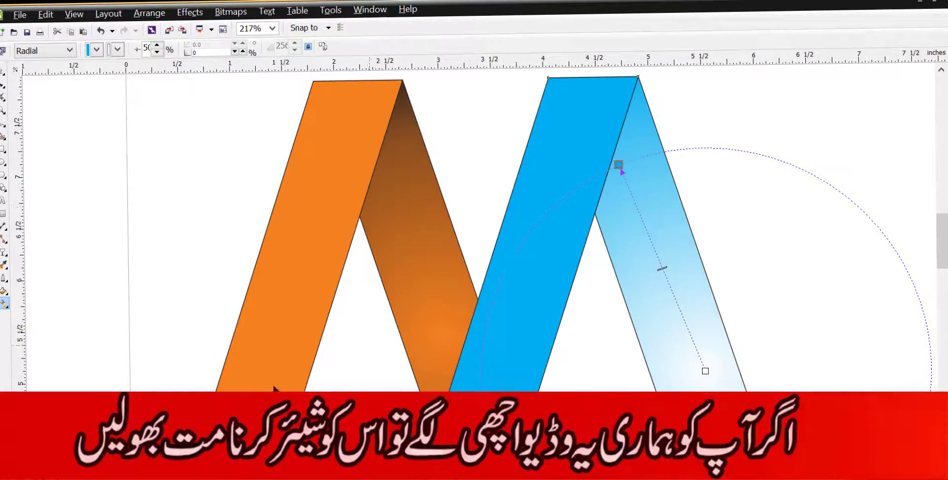
Step: Colour the rightmost bar's radial fill from a cyan centre to a black outer end, and move its midpoint toward the fold
click(193, 457)
drag(192, 456, 705, 371)
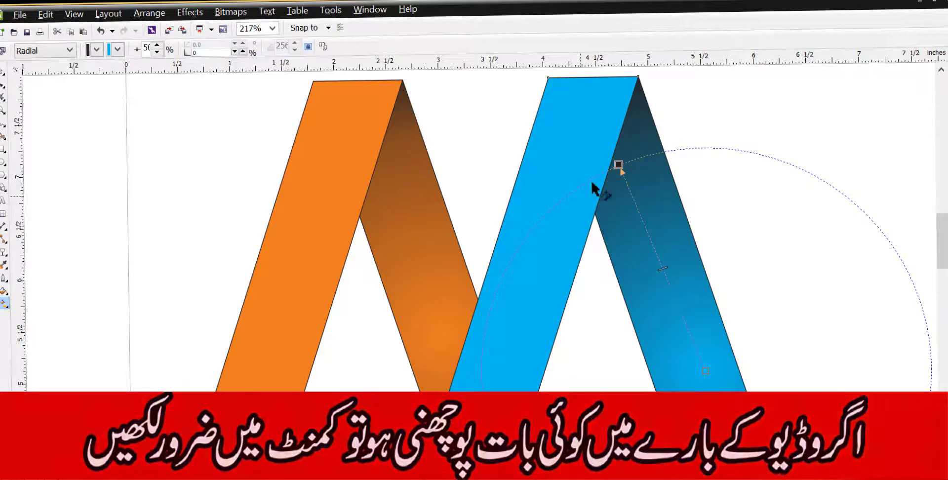
drag(647, 248, 602, 166)
key(space)
click(728, 194)
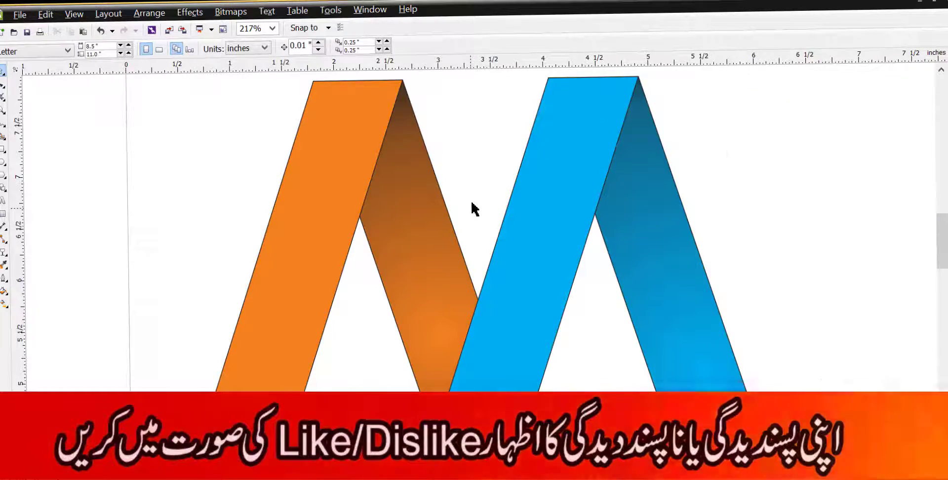
Step: Remove the outline from all four bars of the M
scroll(472, 203, down, 2)
drag(654, 110, 321, 364)
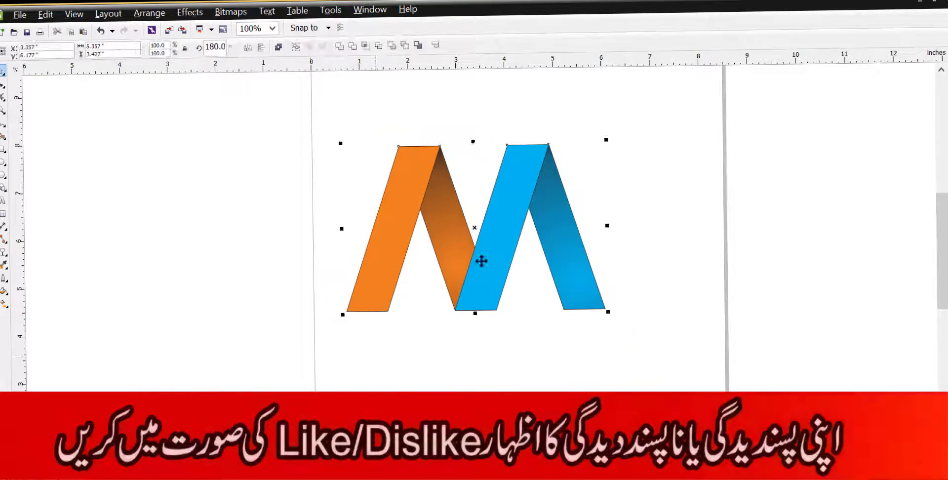
click(662, 208)
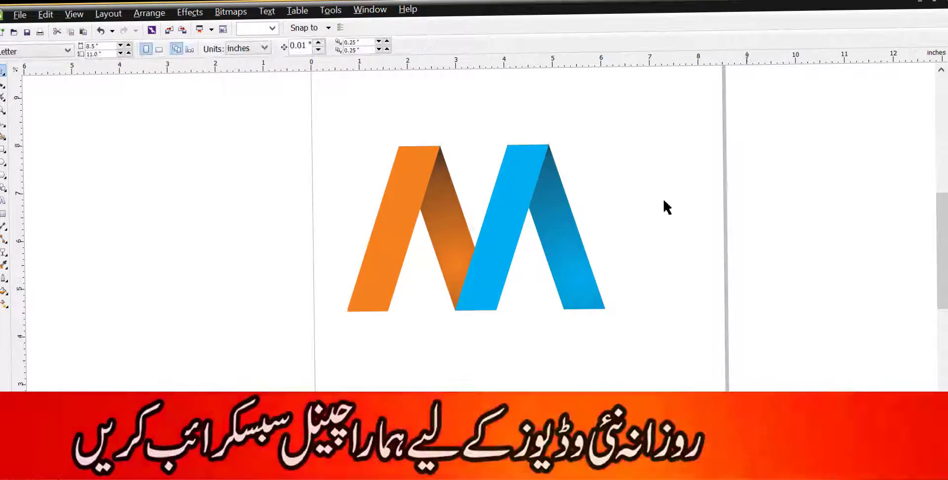
Step: Apply a Soft edge bevel with a 0.1" offset distance to the front cyan bar and to the front orange bar
scroll(580, 235, up, 2)
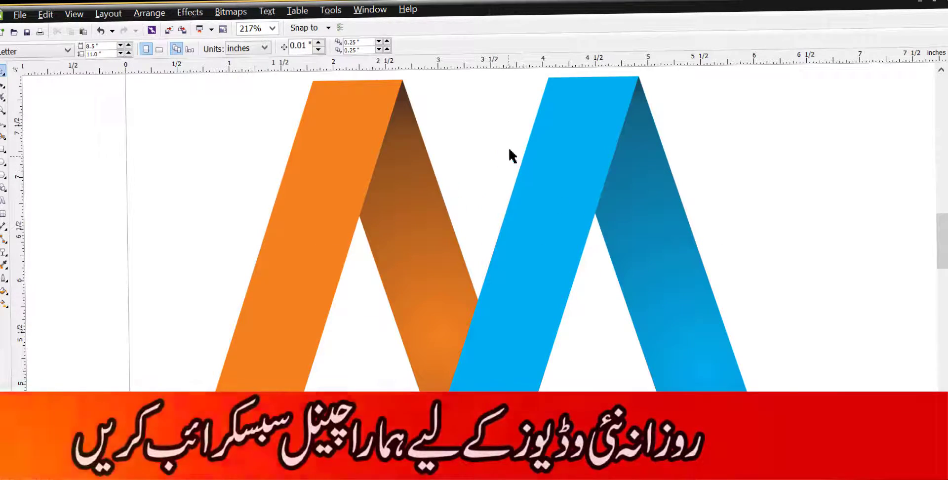
click(556, 202)
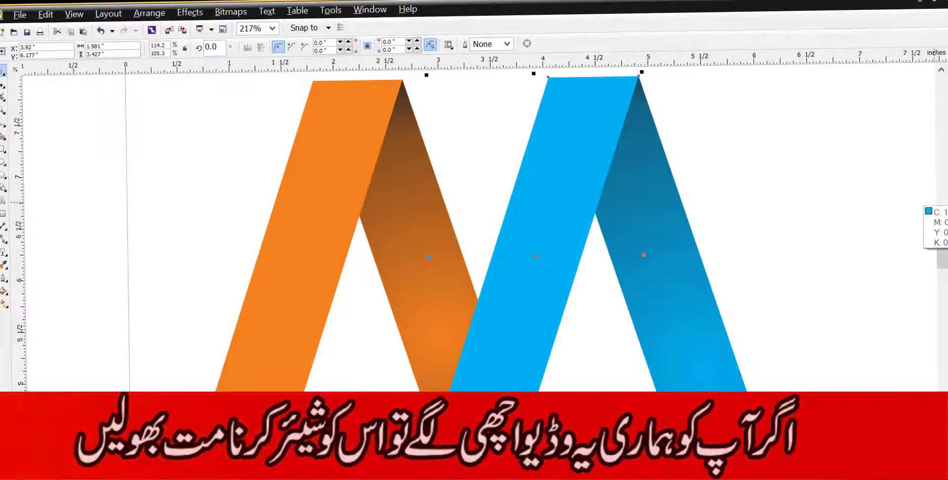
click(190, 12)
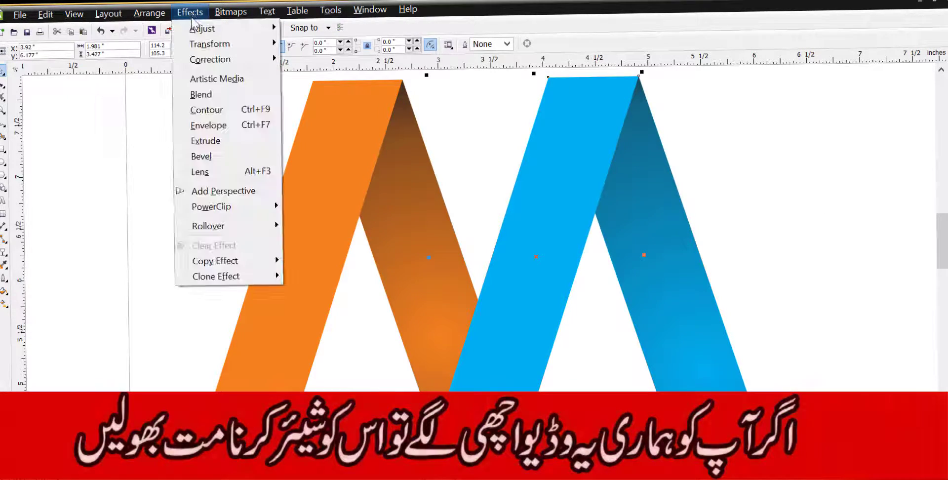
click(202, 157)
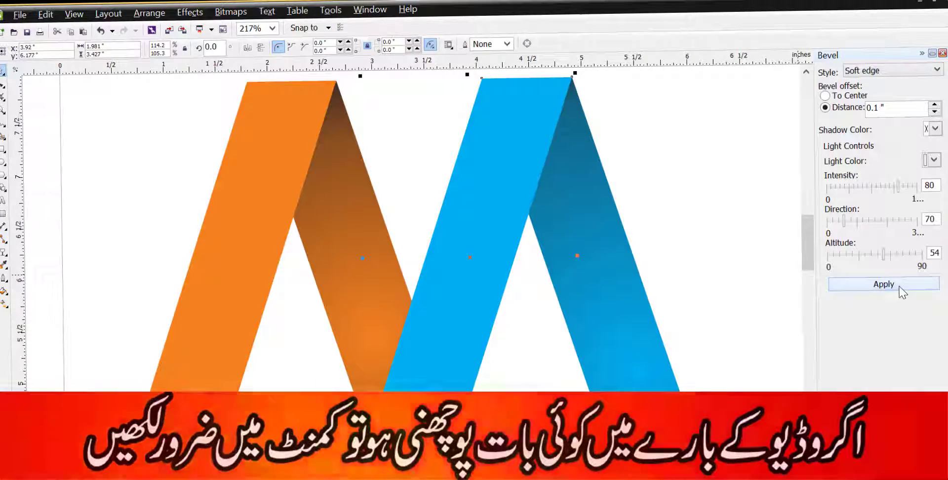
click(901, 290)
click(262, 211)
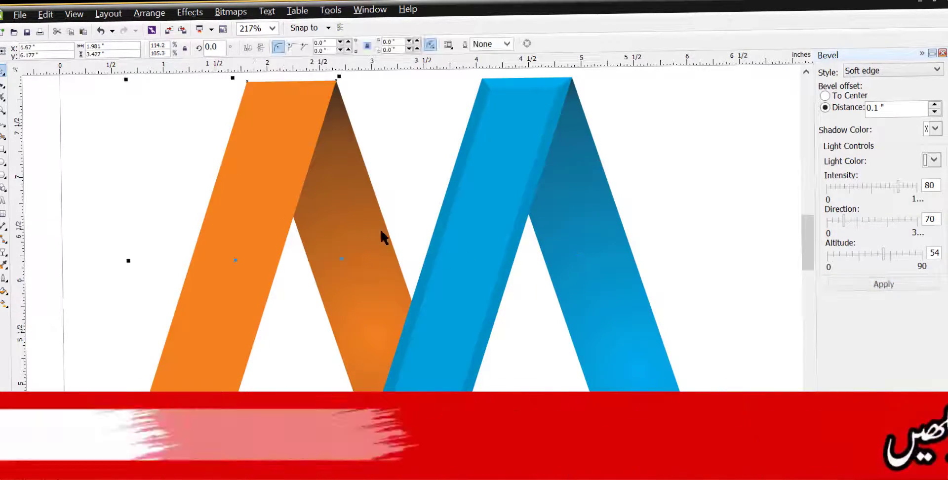
click(862, 283)
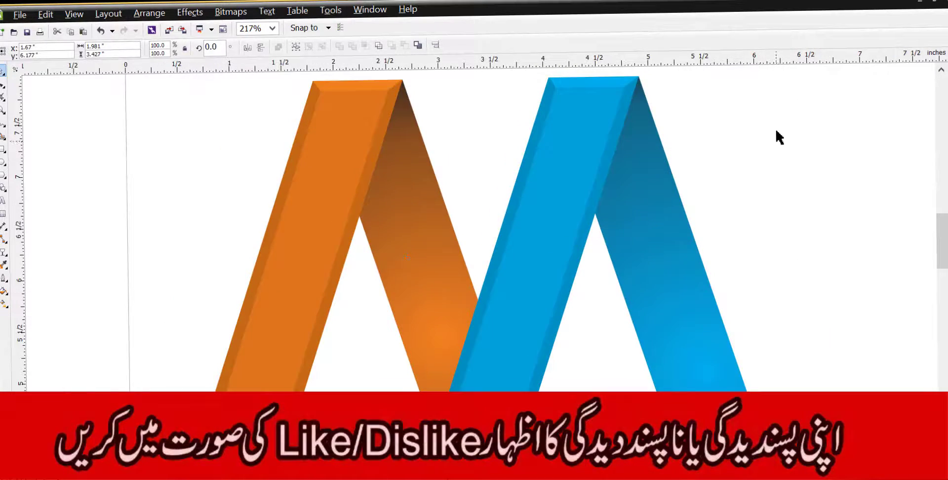
click(799, 158)
Step: Select the whole M and mirror a copy of it vertically below its base to serve as the reflection
scroll(799, 159, down, 1)
drag(807, 111, 508, 334)
drag(649, 119, 664, 336)
click(857, 304)
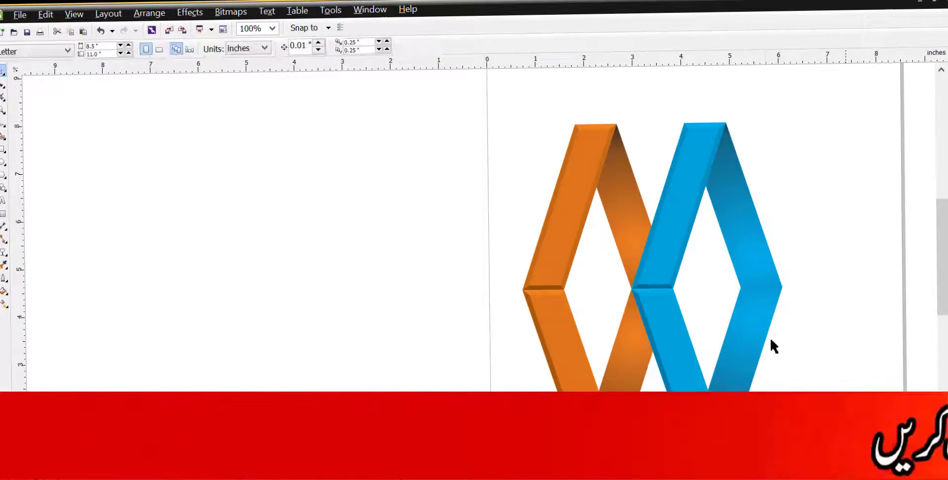
Step: Separate the bevel from the mirrored front cyan bar and delete it to leave the flat cyan shape
click(659, 356)
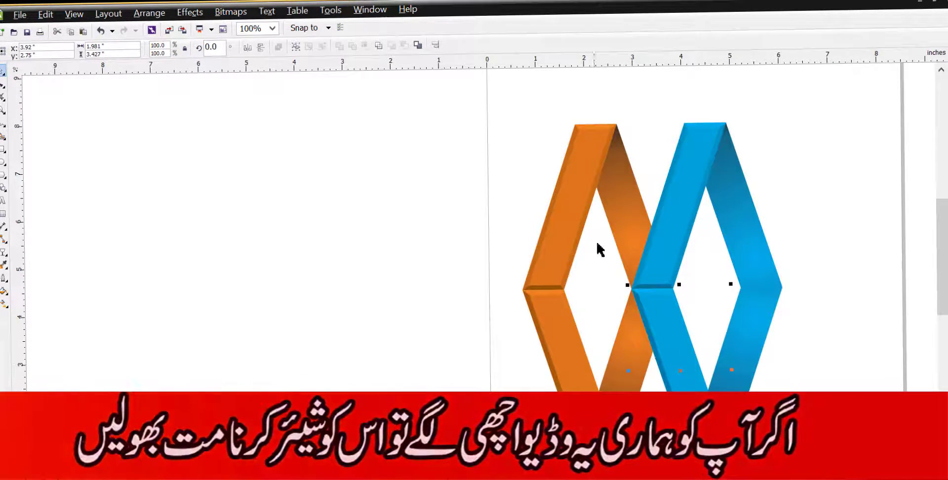
click(380, 47)
click(388, 155)
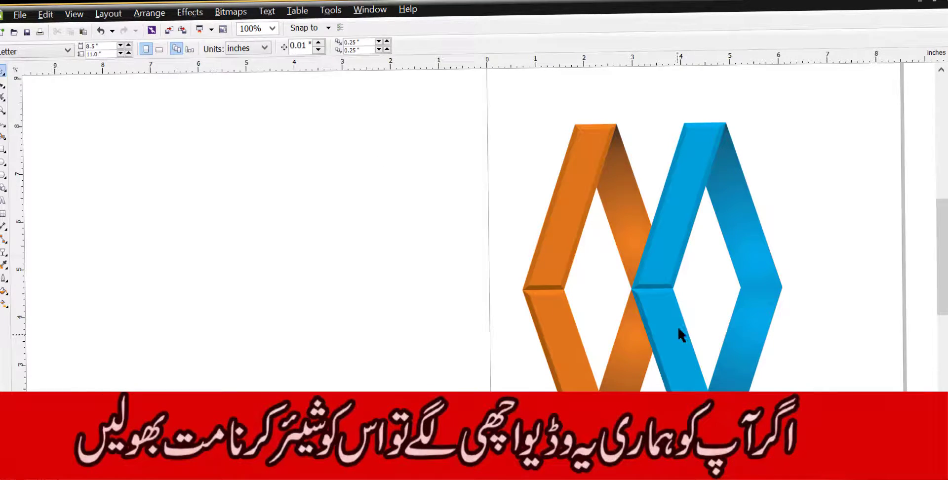
click(678, 331)
Step: Separate the bevel of the mirrored front orange bar from its shape
click(526, 333)
click(540, 335)
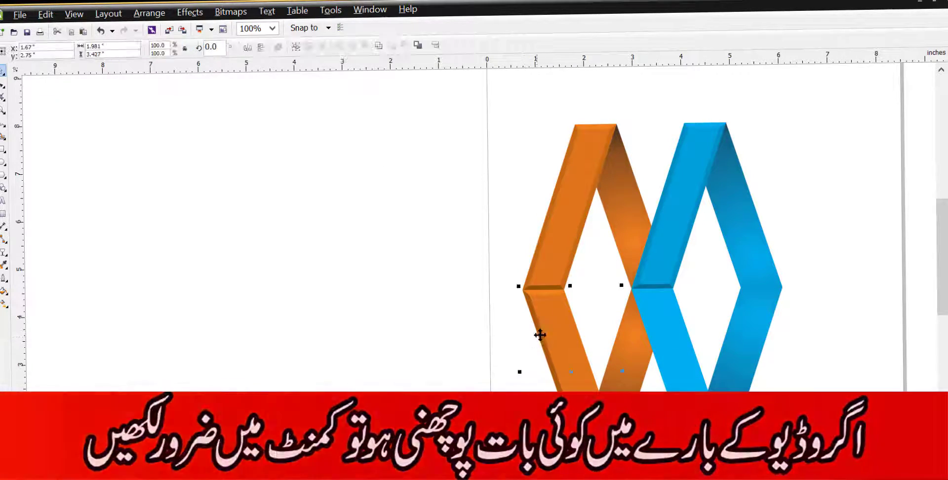
click(378, 46)
click(380, 123)
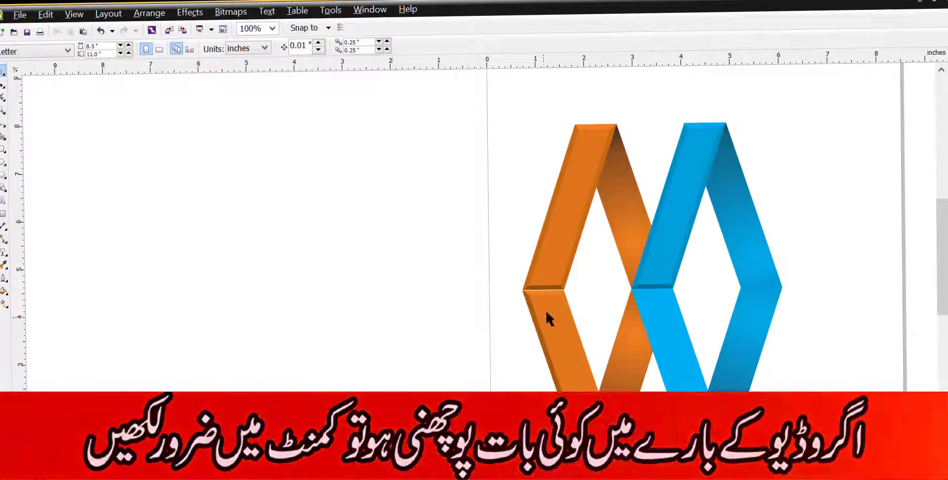
Step: Try deleting and moving the separated bevel bitmap of the mirrored orange bar, and undo each attempt
click(545, 310)
key(Delete)
key(ctrl+z)
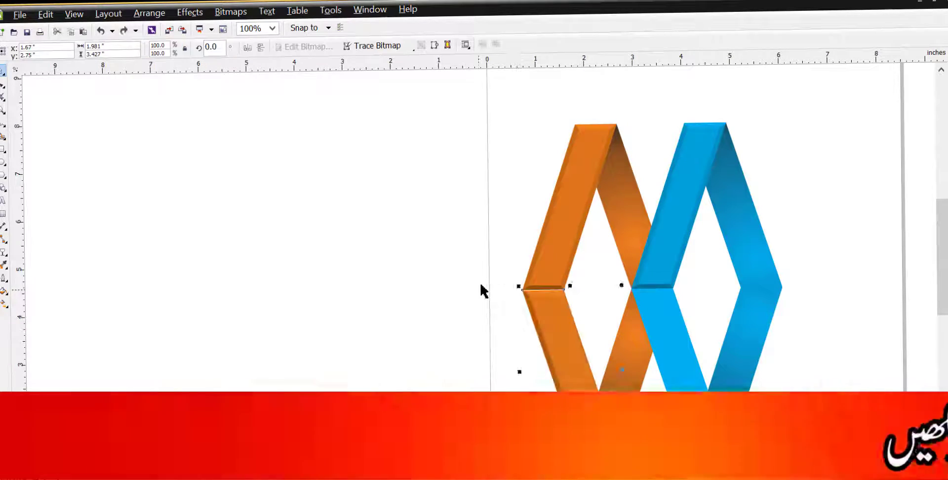
click(482, 290)
drag(566, 323, 506, 324)
key(ctrl+z)
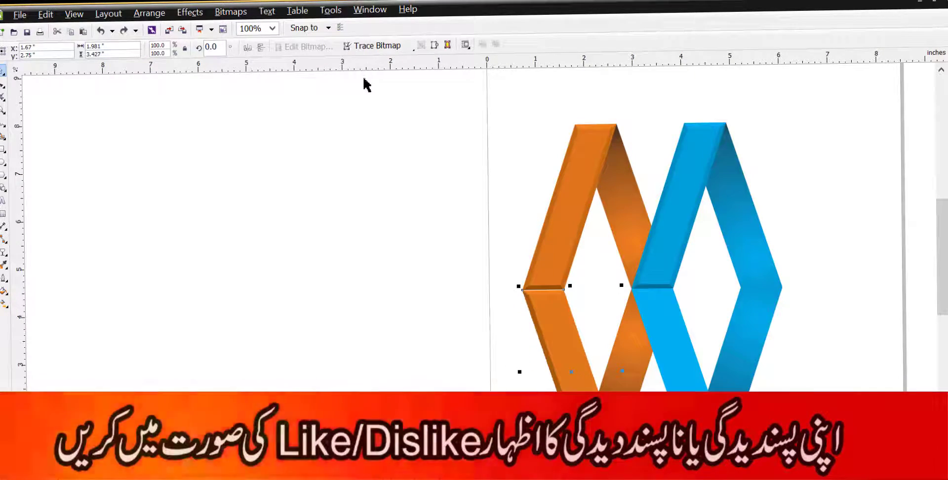
Step: Convert the mirrored orange bar's bevel bitmap to vectors with Quick Trace and delete the original bitmap beneath the trace
click(372, 48)
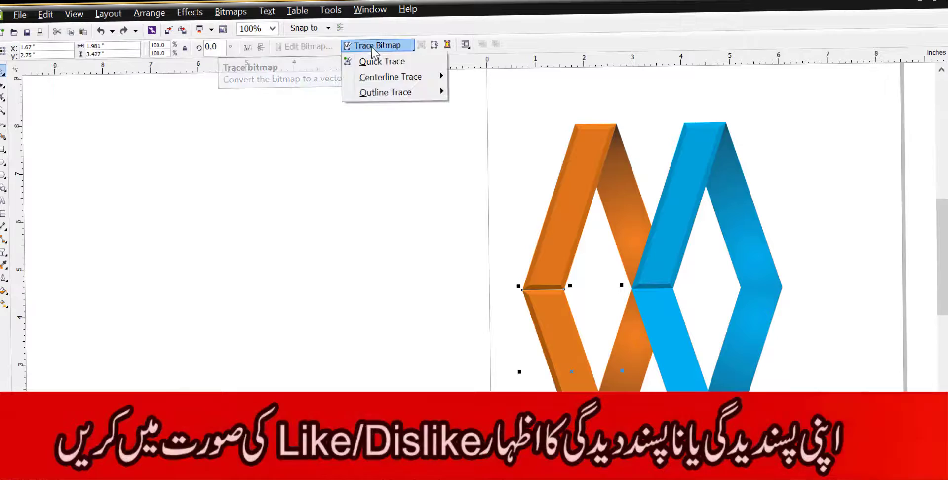
click(360, 66)
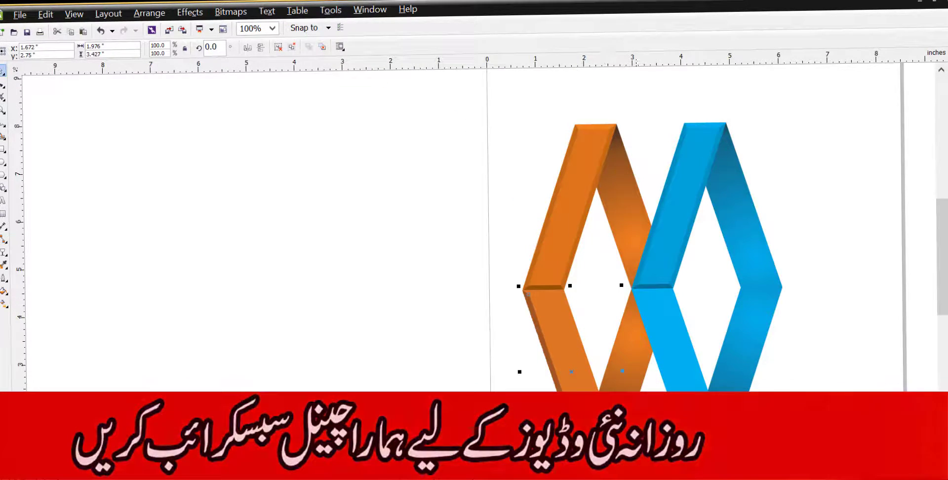
click(538, 364)
drag(538, 359, 489, 377)
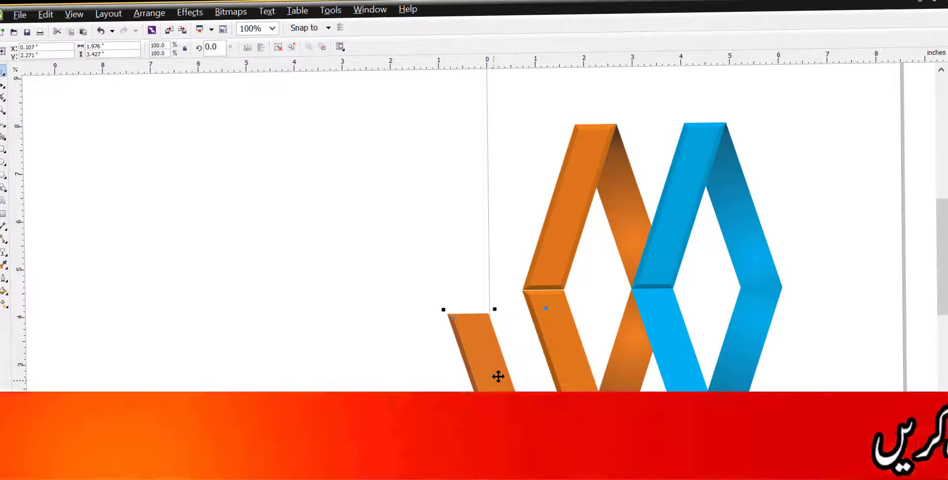
key(ctrl+z)
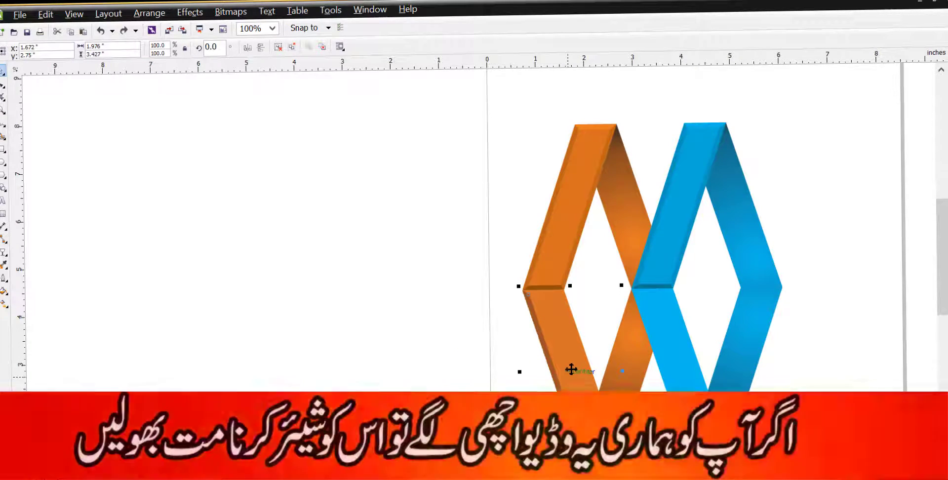
key(ctrl+z)
key(Delete)
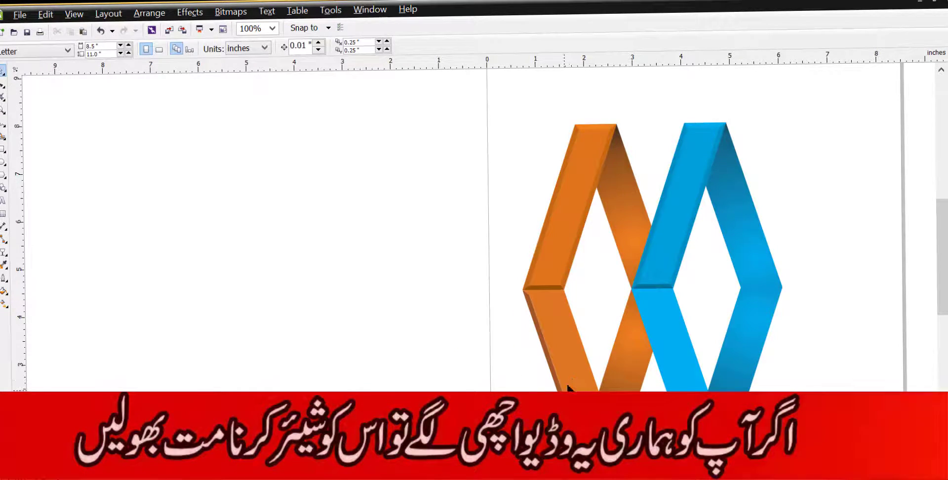
Step: Weld the traced pieces of the mirrored orange bar into a single orange shape
scroll(565, 384, up, 1)
click(521, 312)
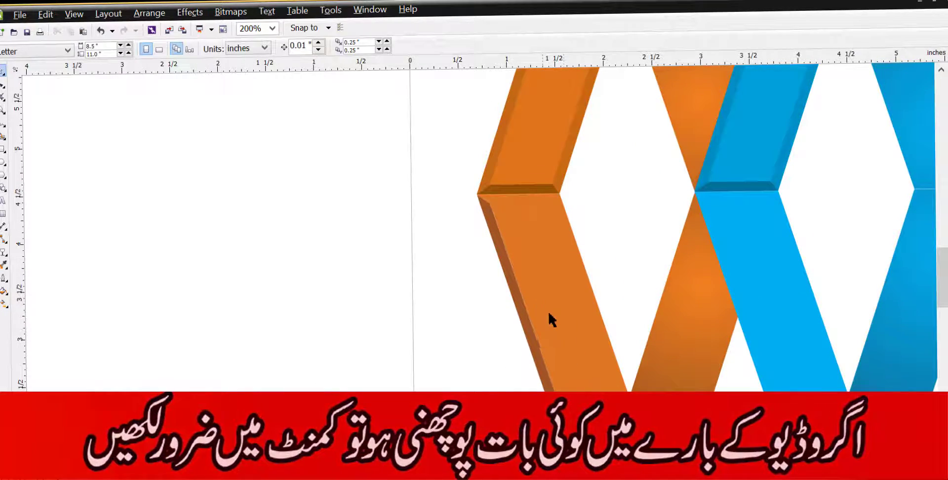
click(295, 48)
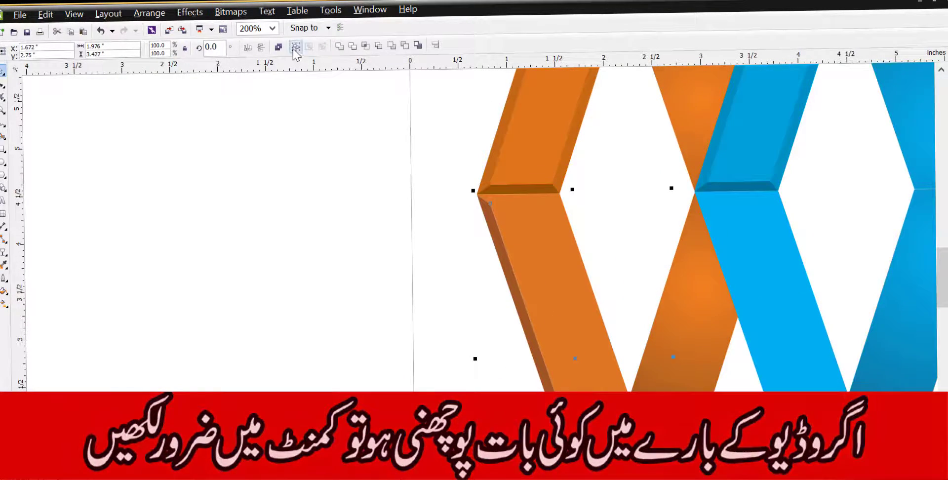
click(341, 50)
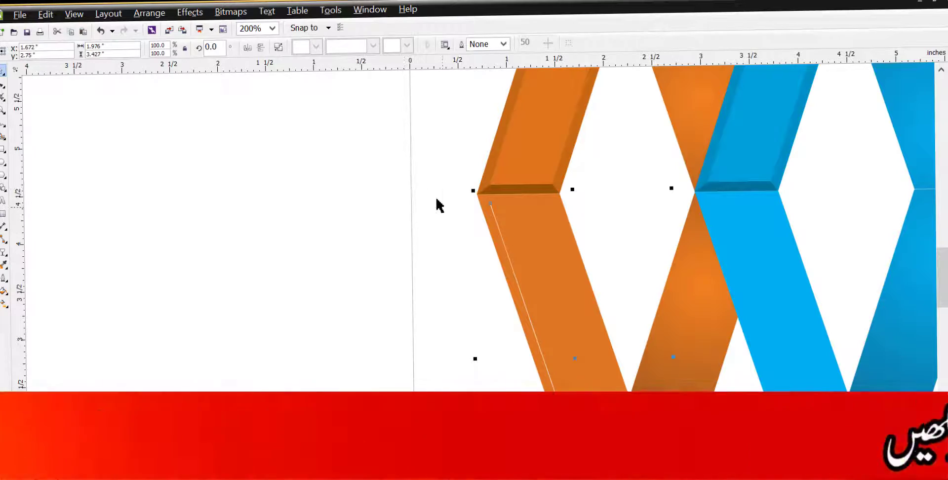
click(437, 197)
Step: Delete the leftover inner-line nodes of the welded orange bar with the Shape tool to leave a clean outline
drag(522, 240, 399, 172)
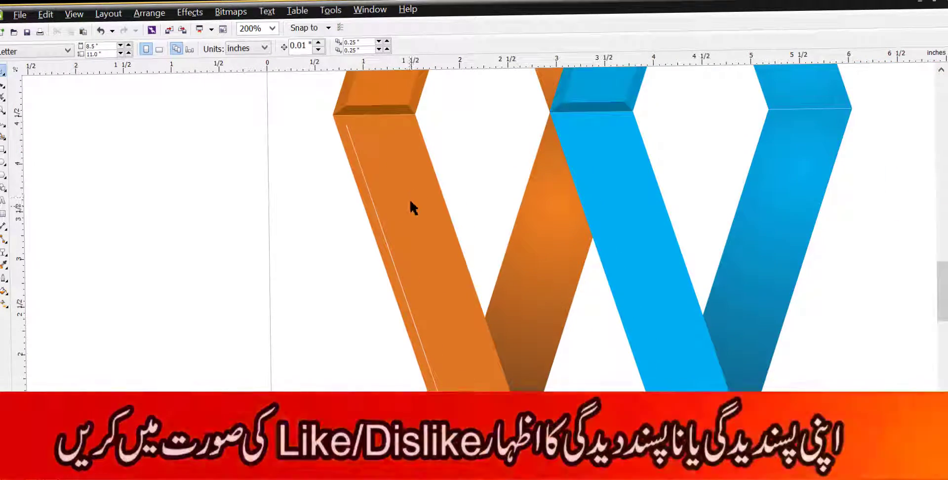
click(397, 203)
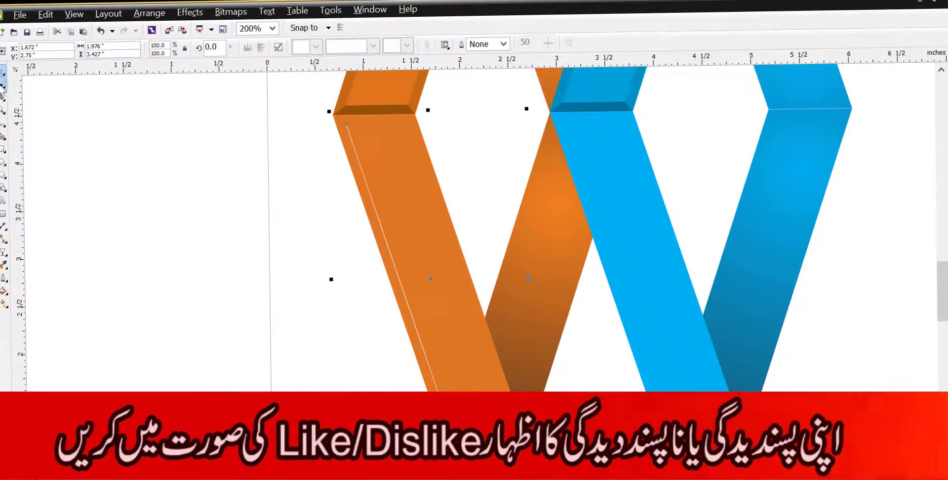
click(3, 86)
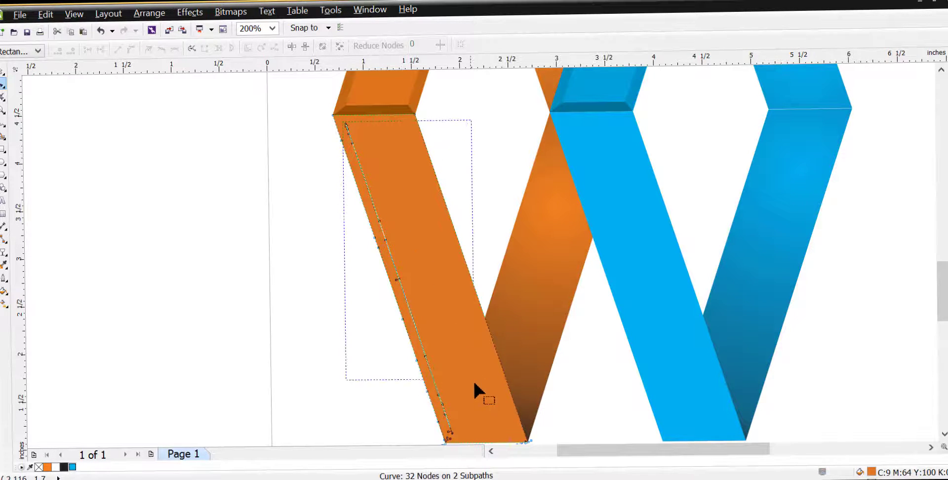
scroll(482, 437, down, 2)
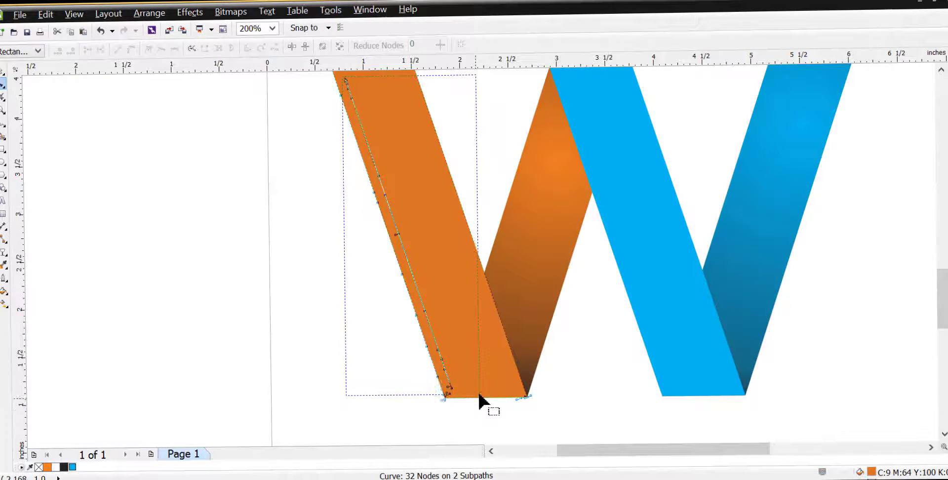
drag(479, 396, 480, 396)
key(Delete)
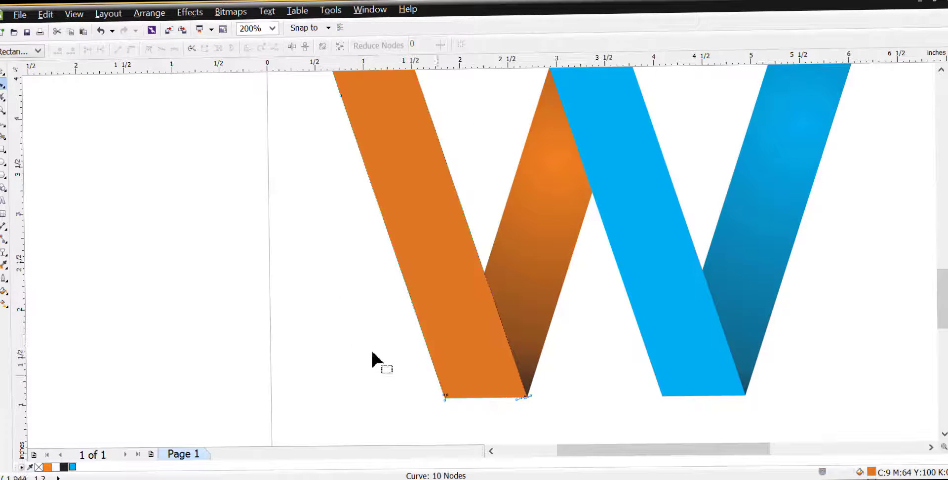
scroll(254, 357, down, 1)
key(space)
click(277, 356)
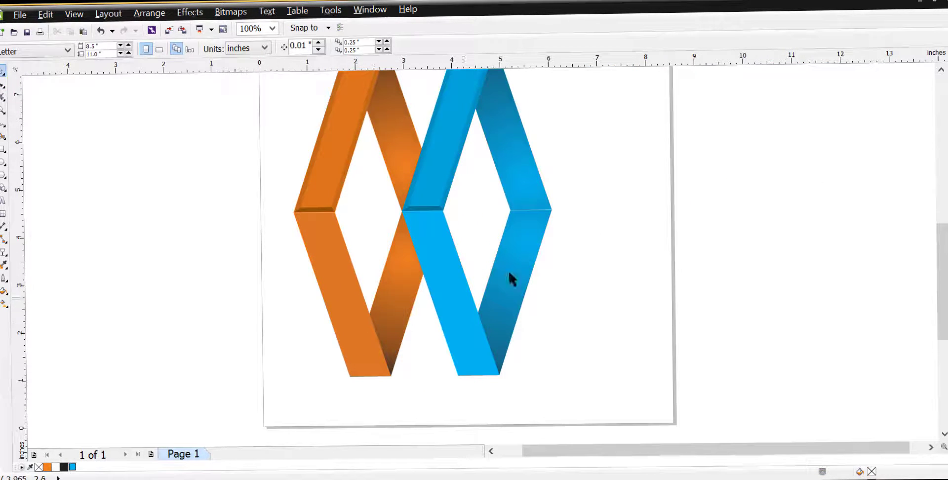
Step: Apply a linear transparency to all the mirrored bars, fading them out downward just below the M's base
drag(413, 375, 263, 425)
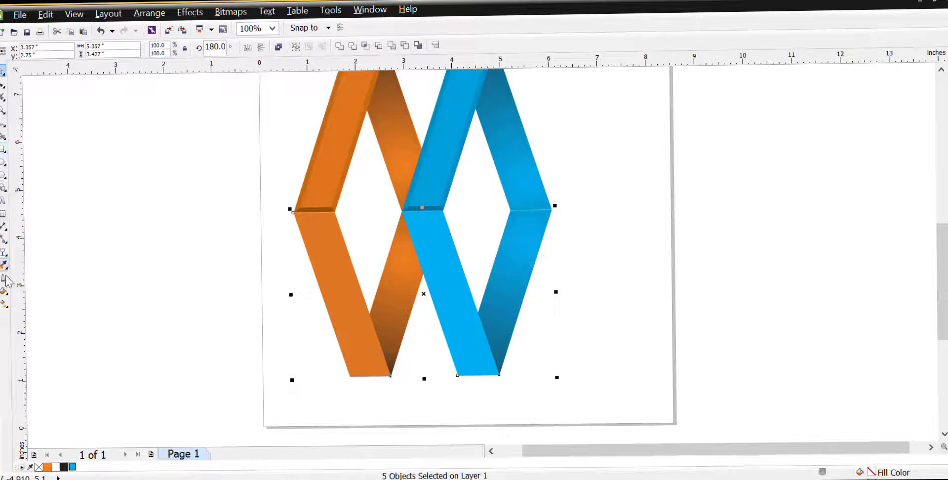
click(3, 253)
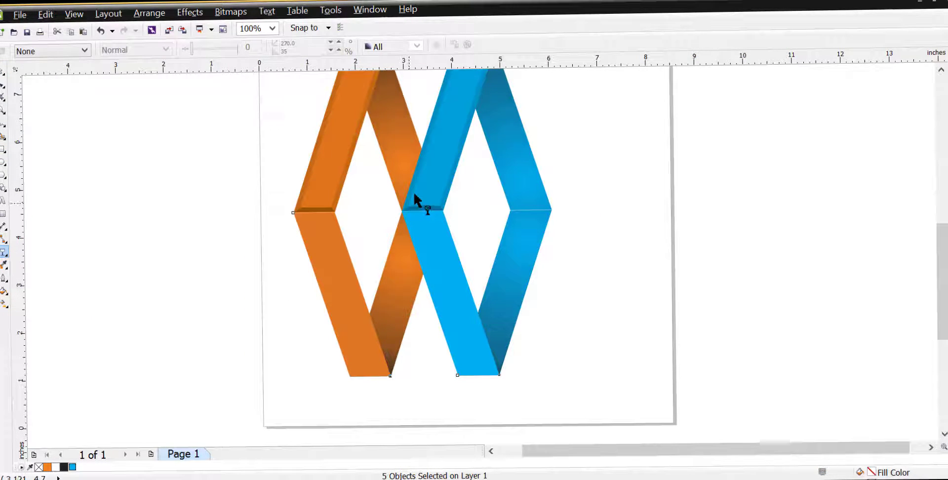
drag(416, 239, 411, 253)
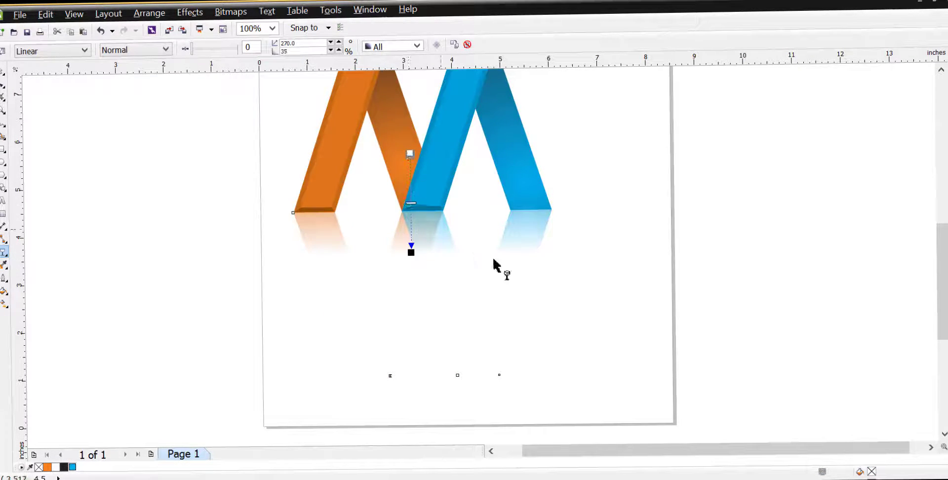
scroll(556, 286, down, 1)
key(space)
click(650, 144)
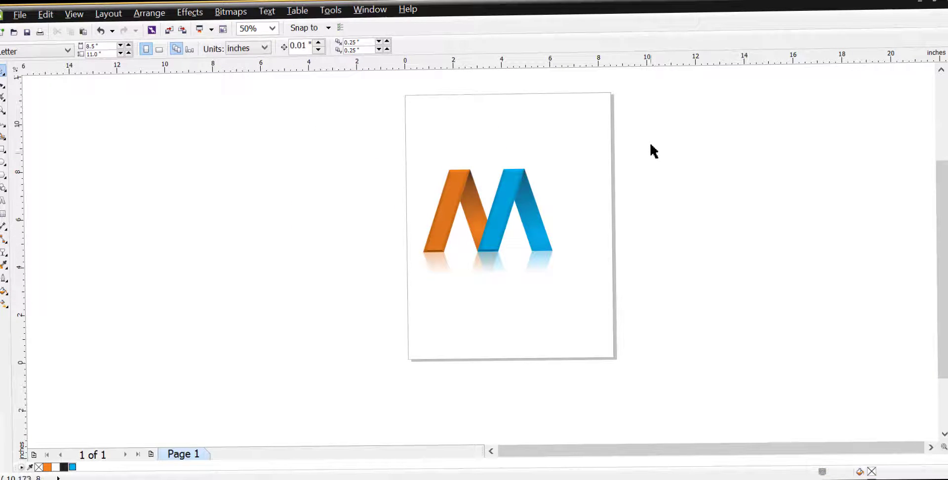
Step: Group the M with its reflection and place a duplicate of the group beside the page's left edge
drag(651, 145, 359, 380)
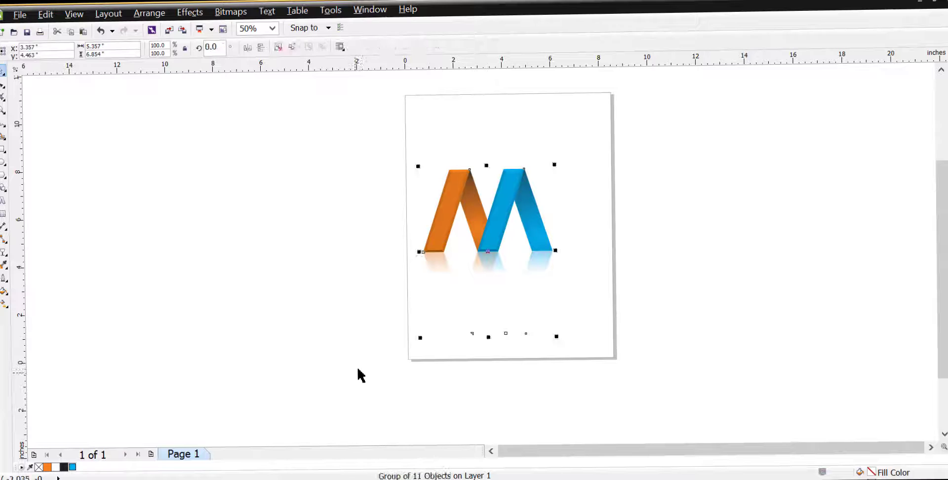
click(360, 368)
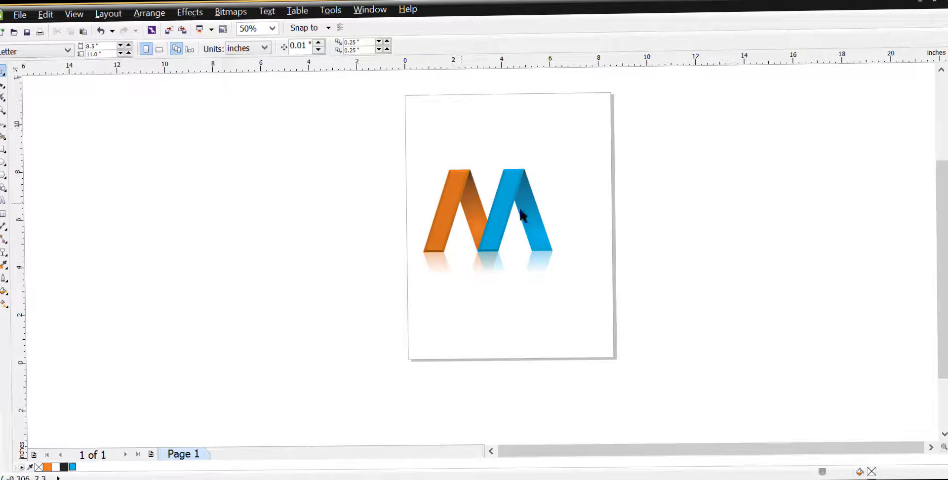
drag(506, 205, 446, 223)
drag(449, 223, 487, 220)
right_click(487, 221)
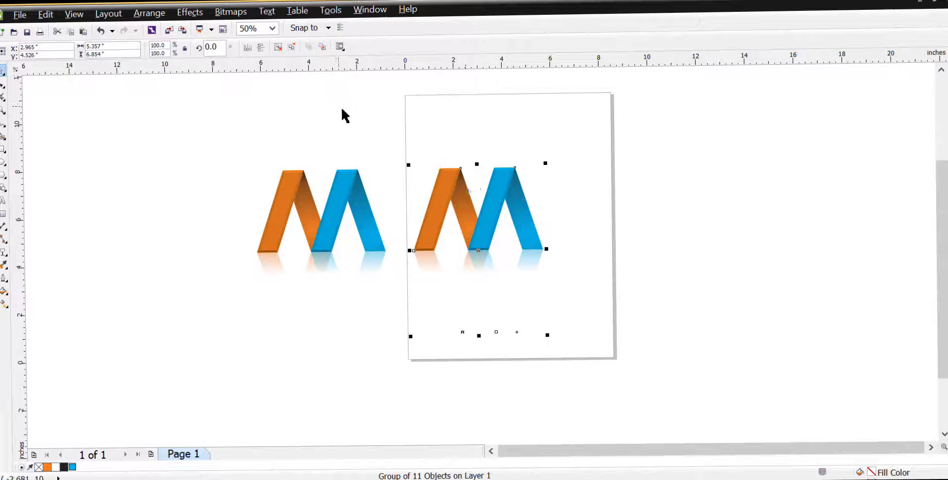
Step: Ungroup the logo on the page and delete its reflection
click(277, 45)
drag(629, 216, 400, 366)
key(Delete)
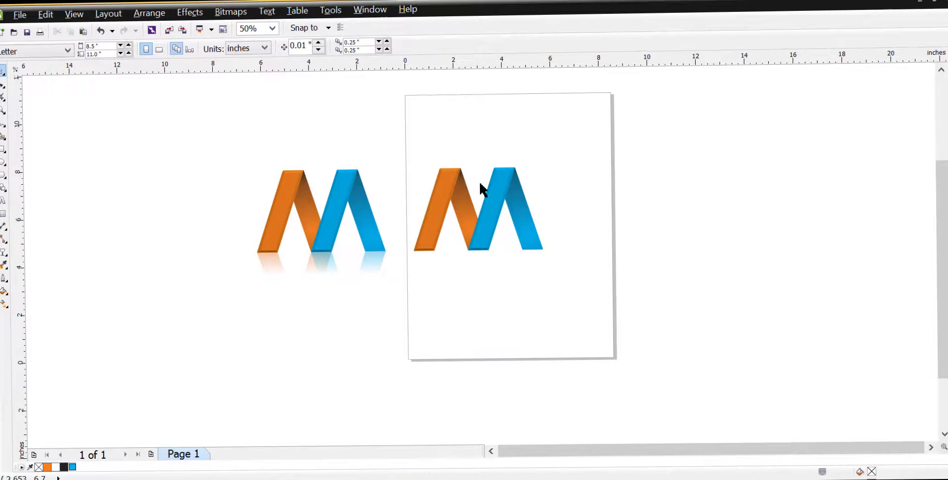
Step: Flip the reflection-free M on the page vertically into a W and mirror a copy of it directly below
drag(494, 242, 394, 294)
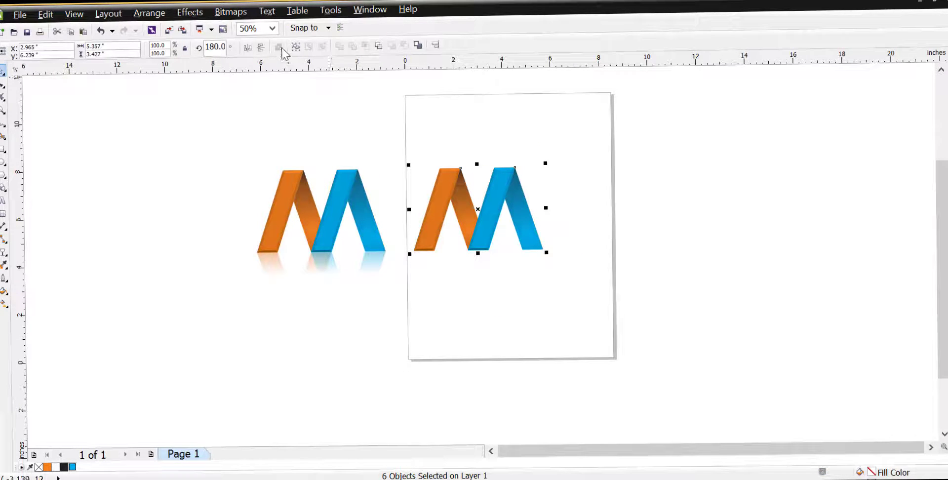
click(260, 47)
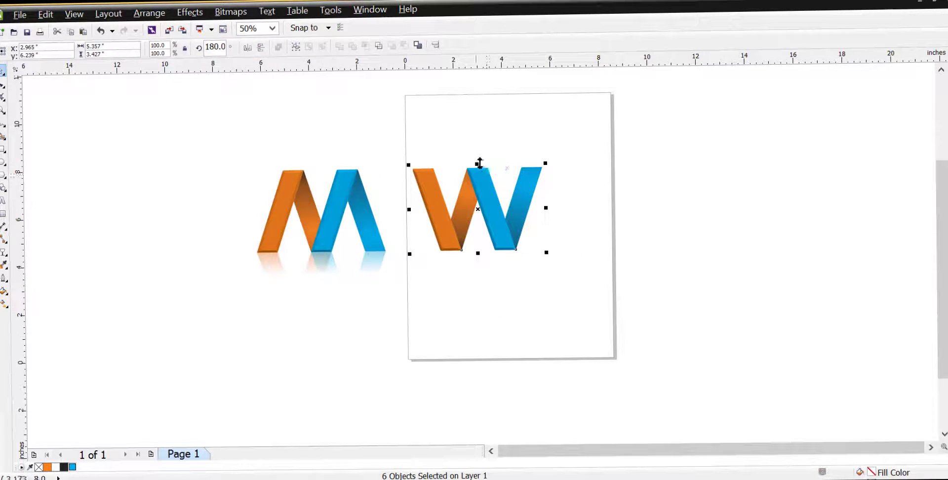
drag(478, 163, 482, 333)
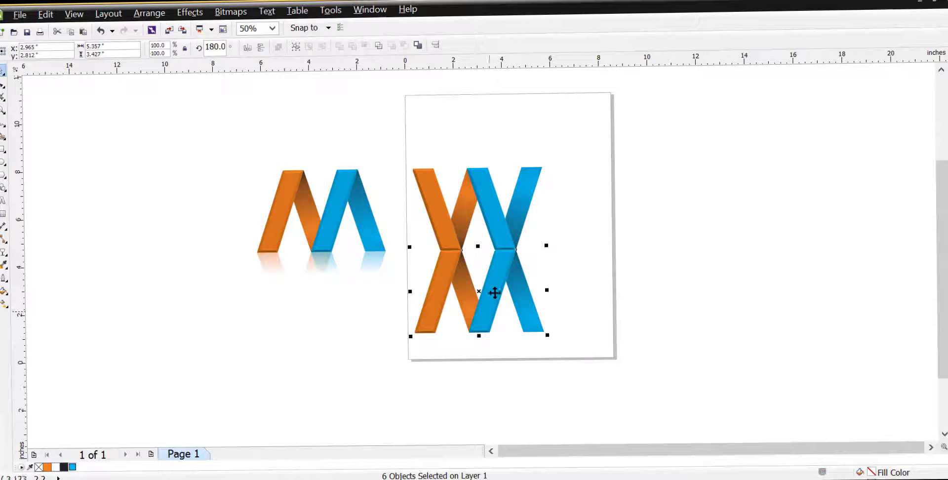
Step: Break apart the mirrored orange front bar below the W and try to delete its bevel
scroll(497, 280, up, 2)
click(374, 241)
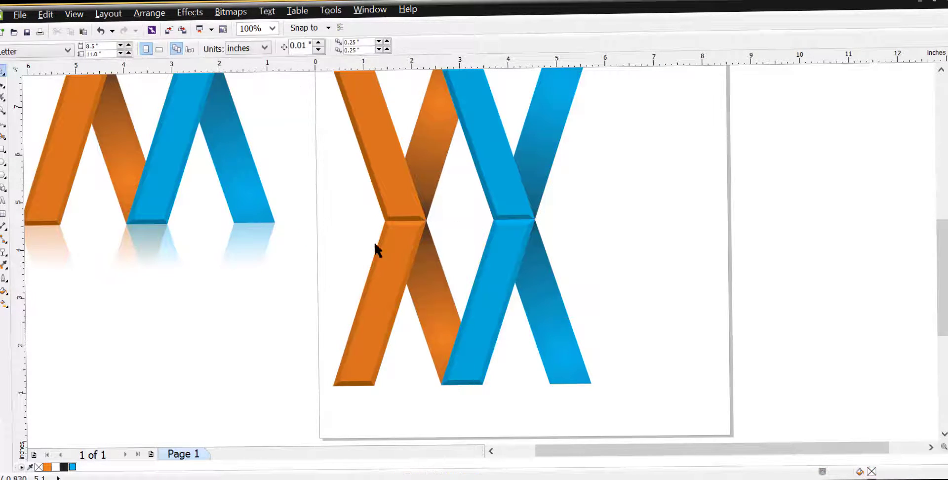
key(ctrl+k)
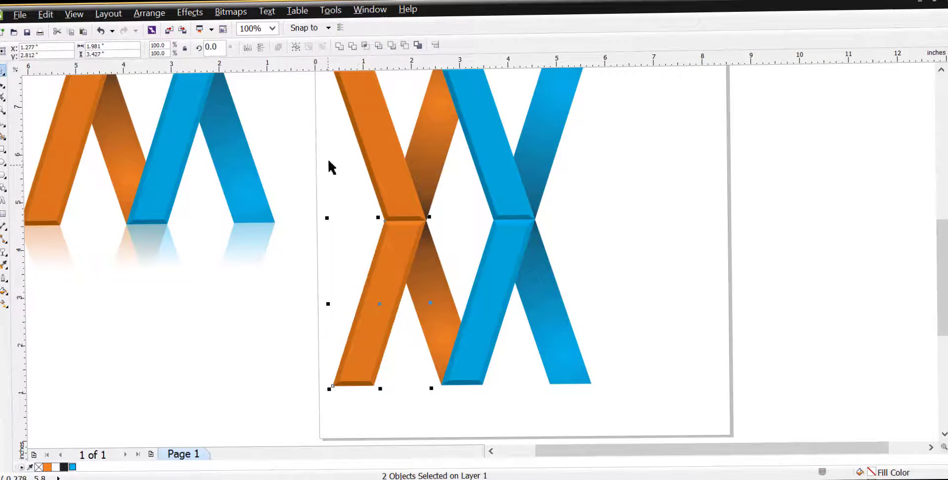
click(327, 162)
click(389, 279)
key(Delete)
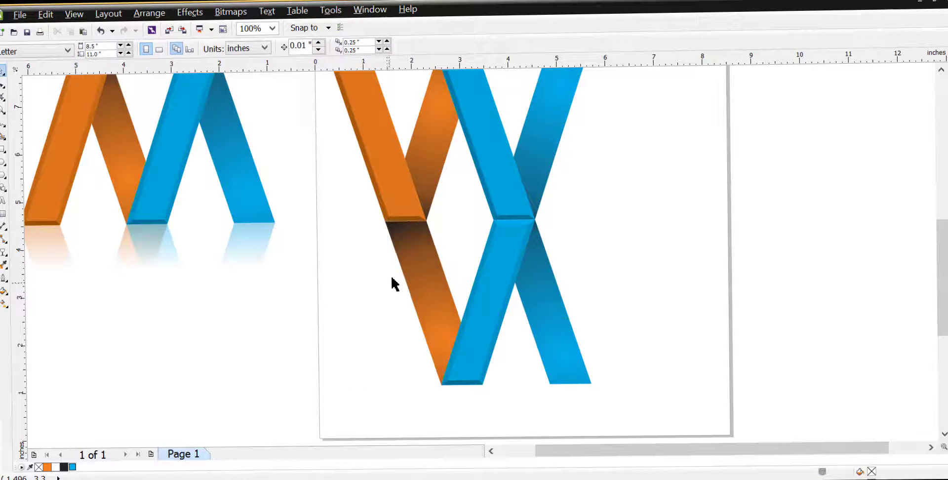
key(ctrl+z)
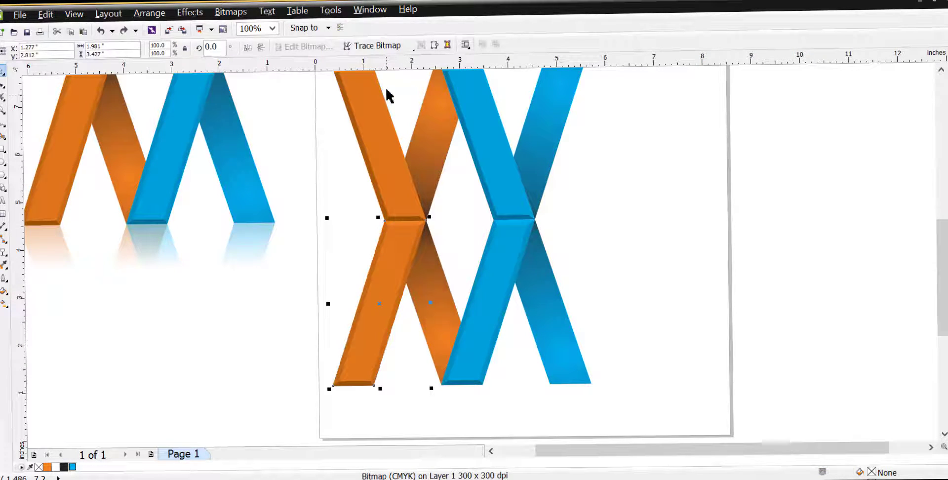
click(377, 46)
click(376, 62)
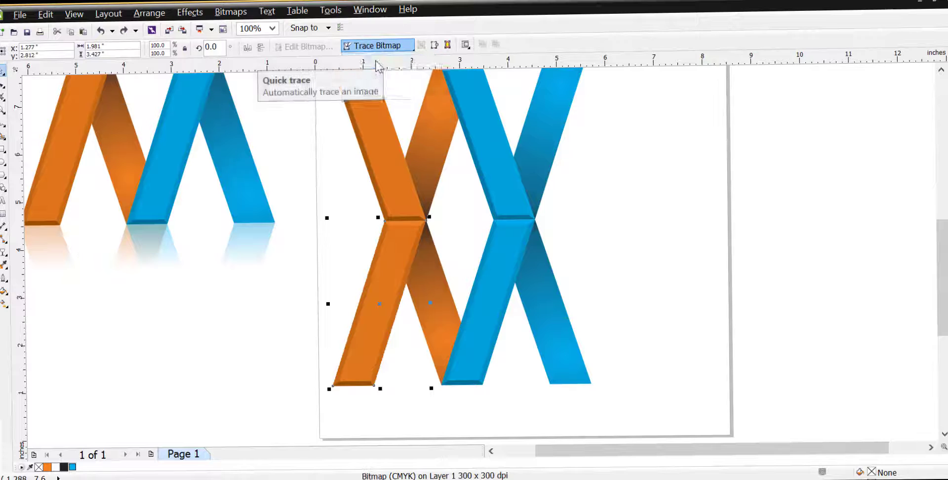
Step: Break apart the mirrored cyan front bar's bevel and delete it, keeping only the flat cyan bar
click(499, 258)
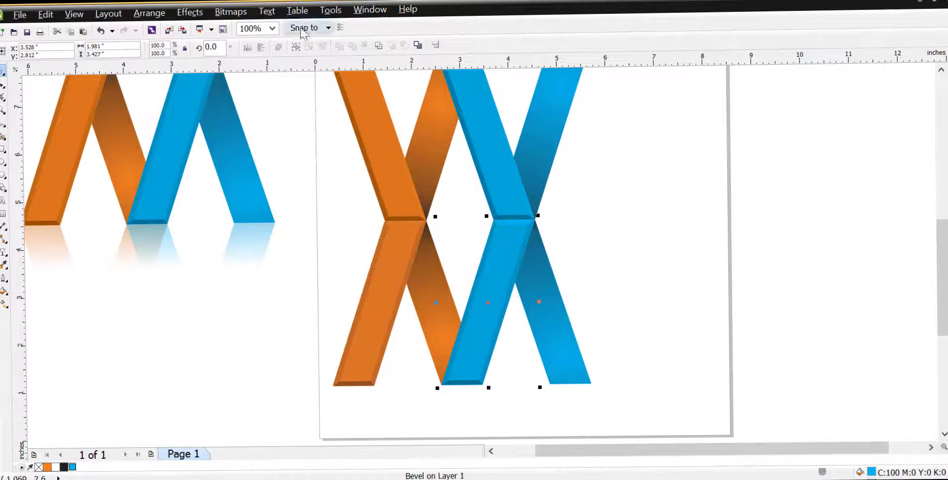
click(332, 176)
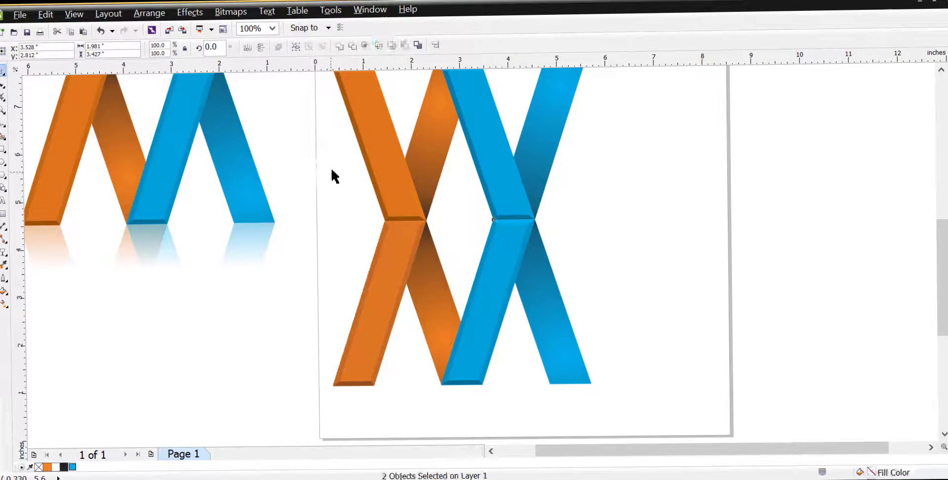
click(502, 265)
key(Delete)
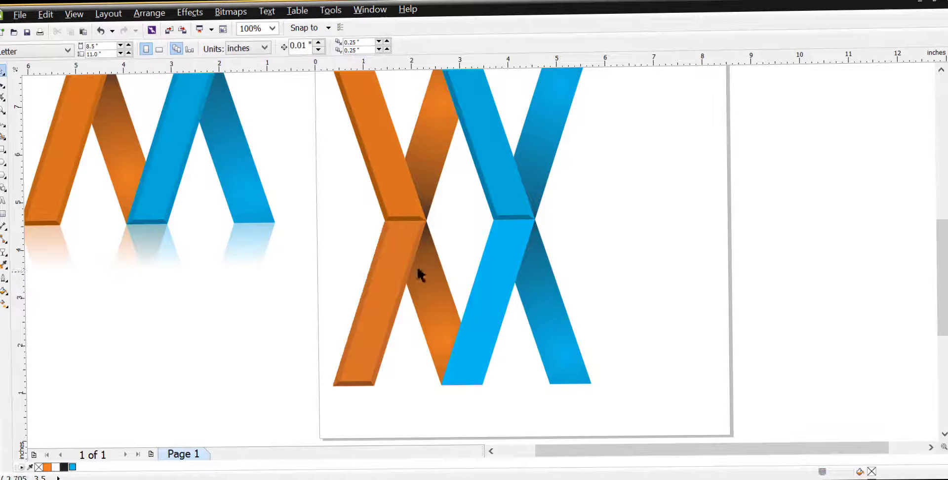
Step: Replace the mirrored orange front bar with a copy of the flat cyan bar filled with orange
click(390, 270)
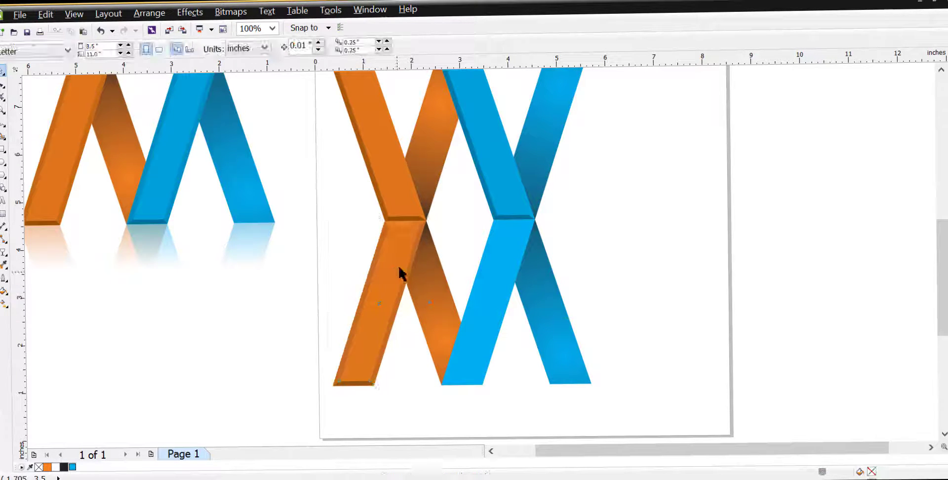
key(Delete)
click(183, 265)
click(518, 254)
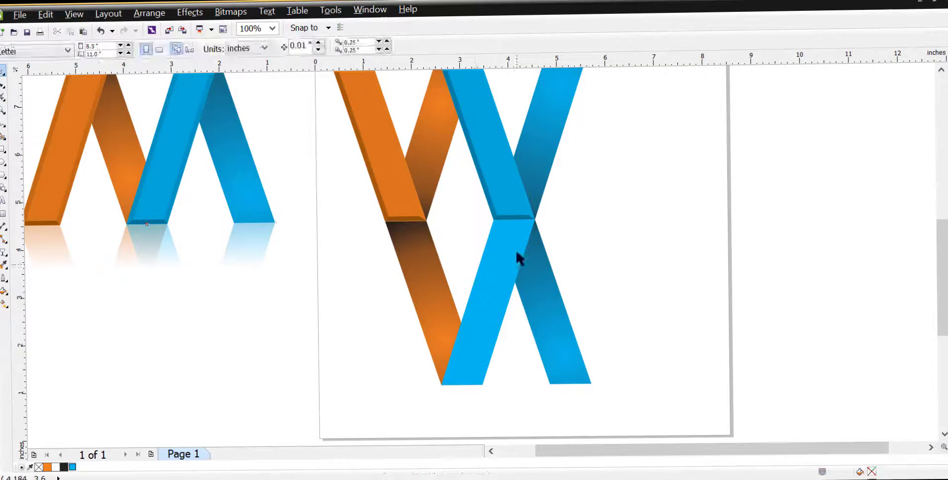
drag(535, 220, 425, 223)
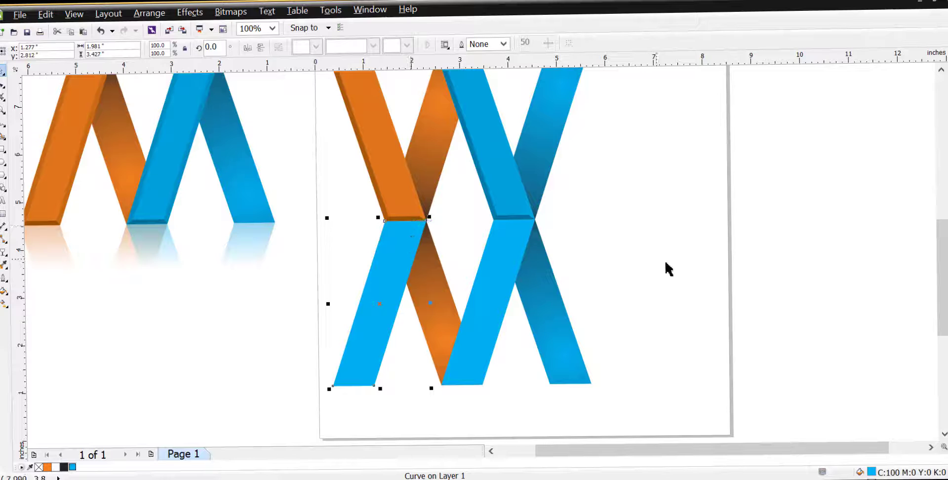
click(48, 466)
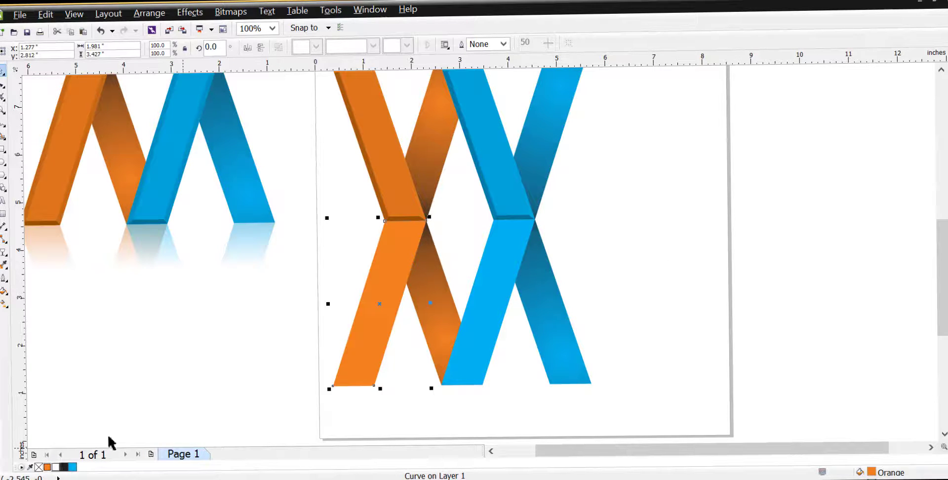
click(267, 312)
Step: Apply a linear transparency to all the mirrored bars, fading them out downward just below the W's base
drag(696, 200, 255, 459)
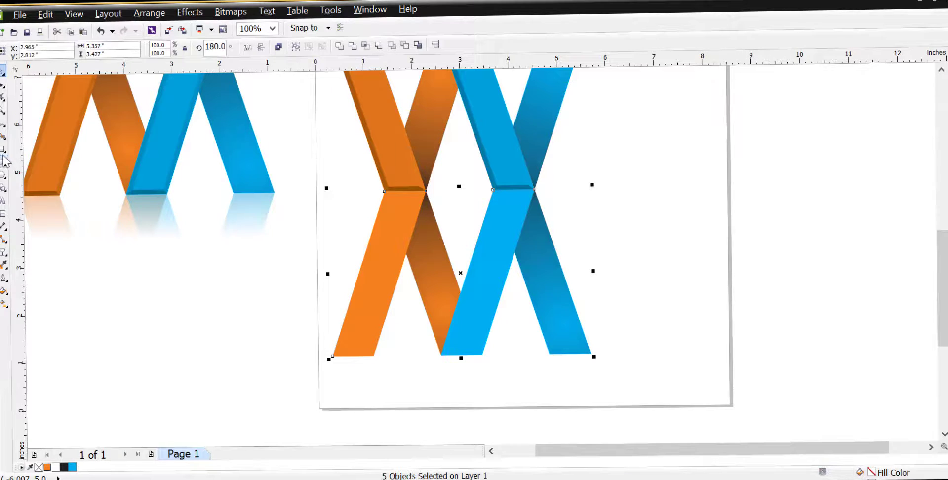
click(4, 252)
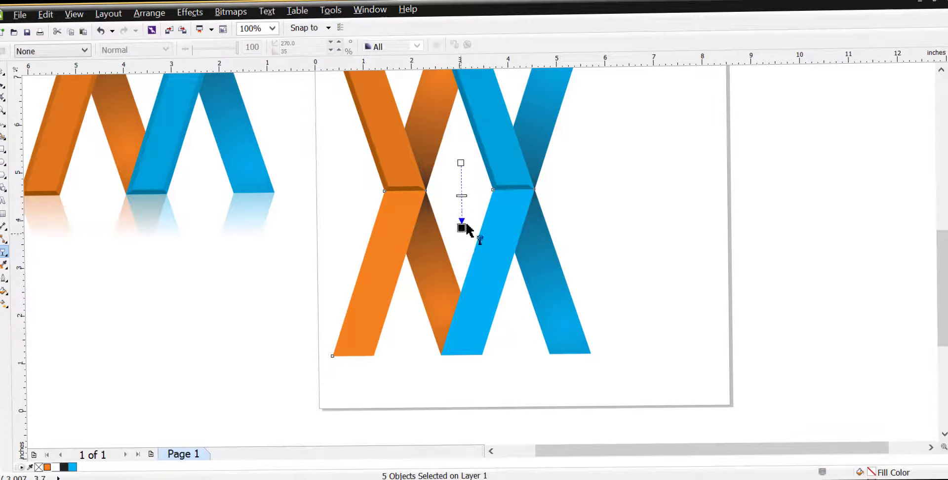
drag(466, 225, 462, 227)
drag(458, 177, 464, 231)
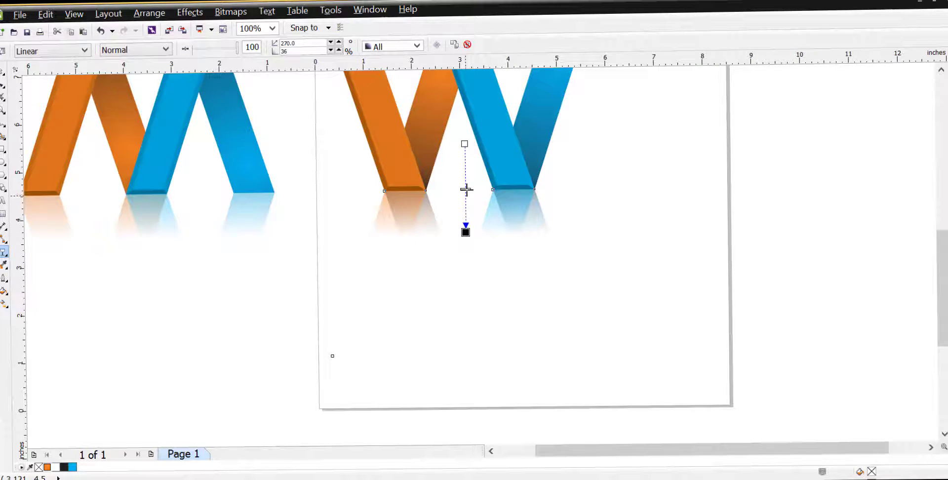
drag(466, 189, 465, 152)
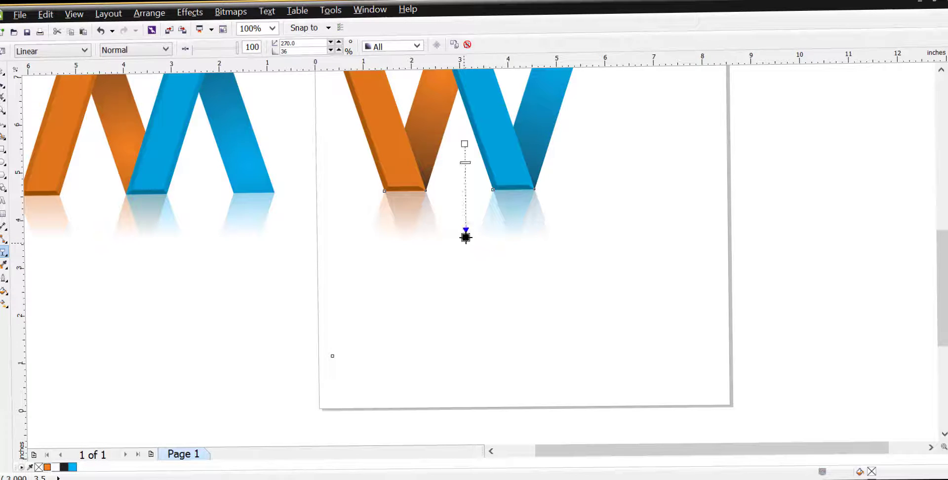
key(space)
click(632, 226)
Step: Group the W together with its faded reflection
scroll(638, 213, down, 1)
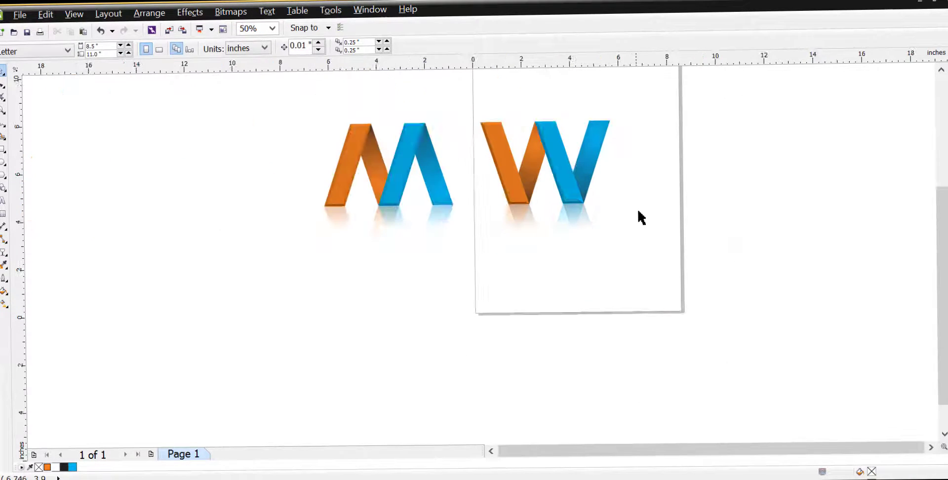
drag(557, 262, 457, 383)
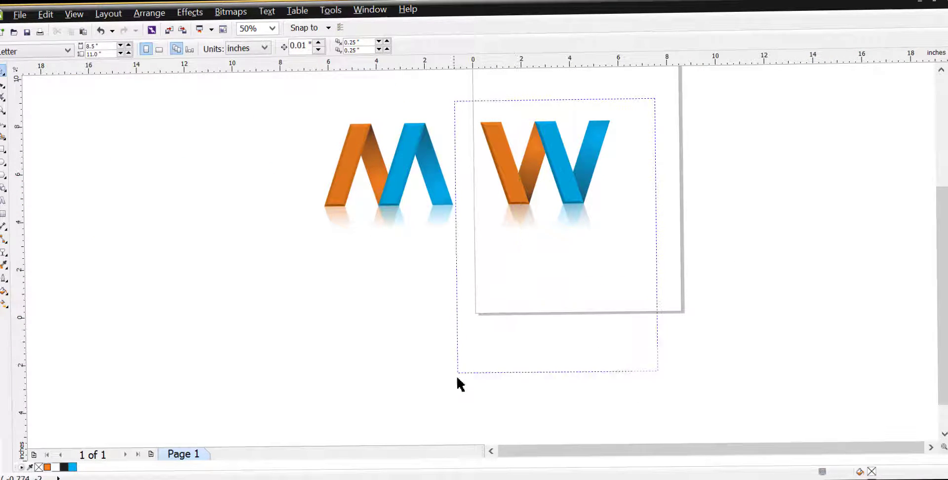
key(ctrl+g)
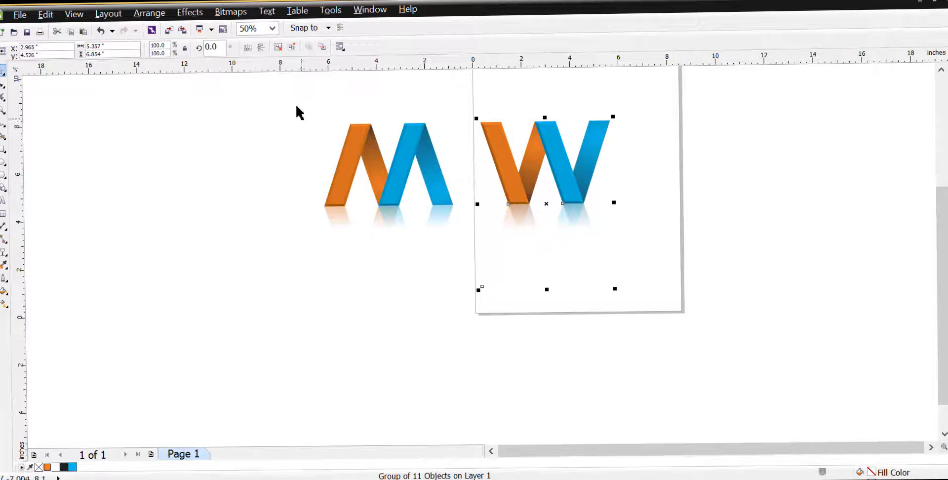
drag(297, 101, 489, 344)
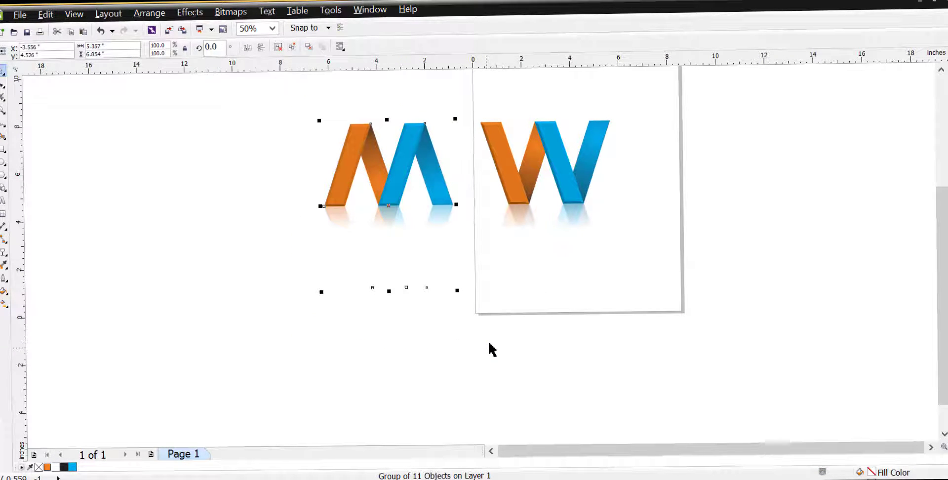
click(305, 258)
key(F5)
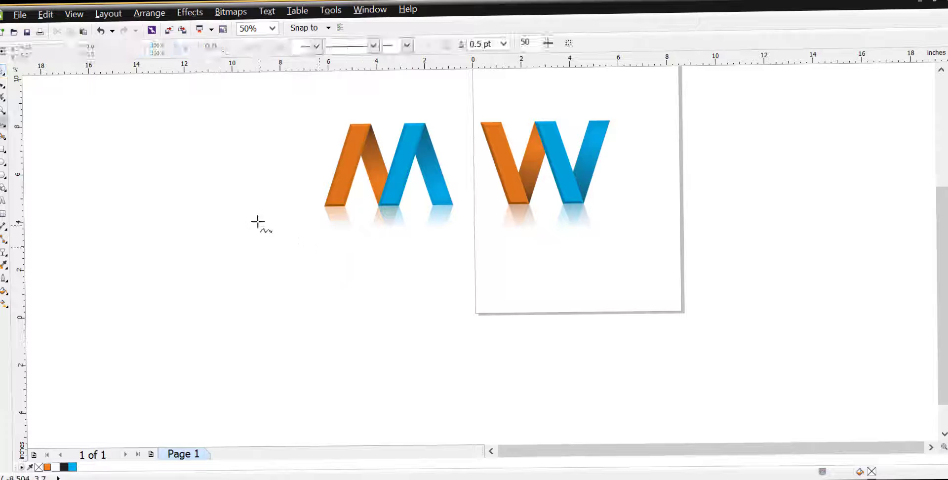
key(F4)
key(space)
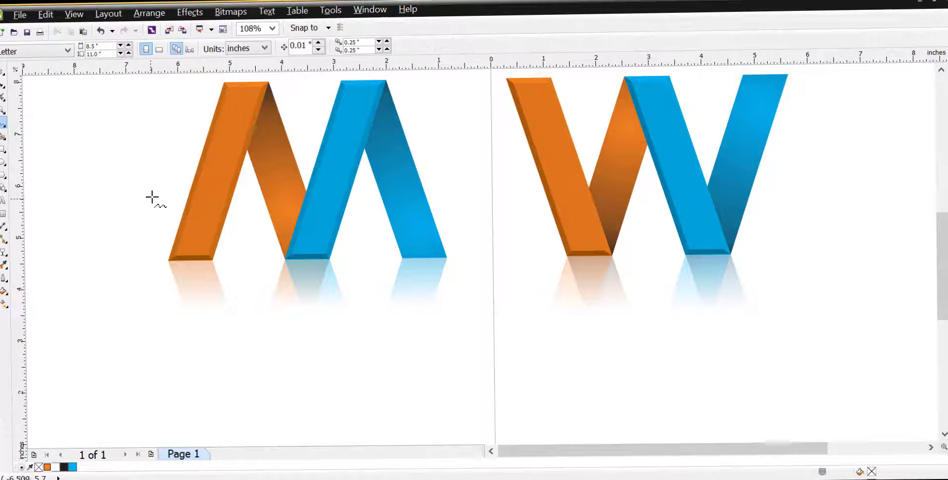
scroll(409, 189, down, 3)
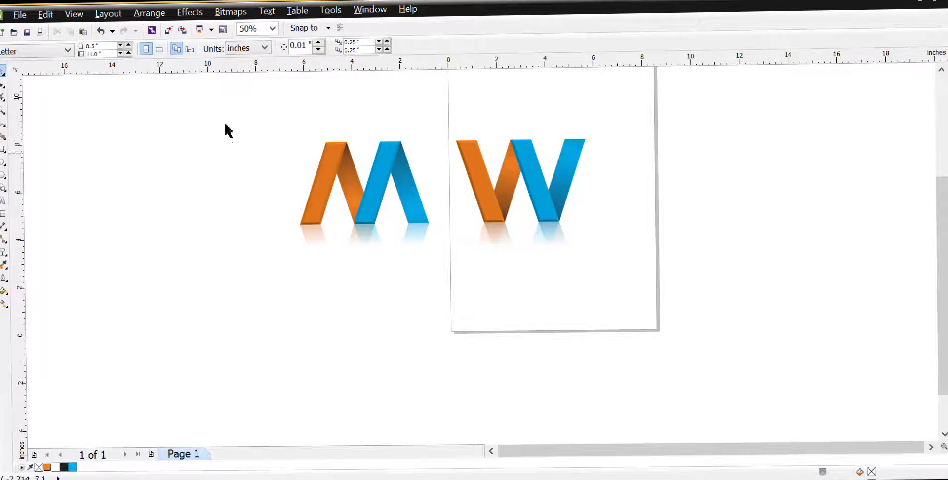
Step: Draw a rectangle in the empty area beside the M and enlarge it to about 9.4 by 5.4 inches
click(3, 149)
drag(62, 139, 242, 231)
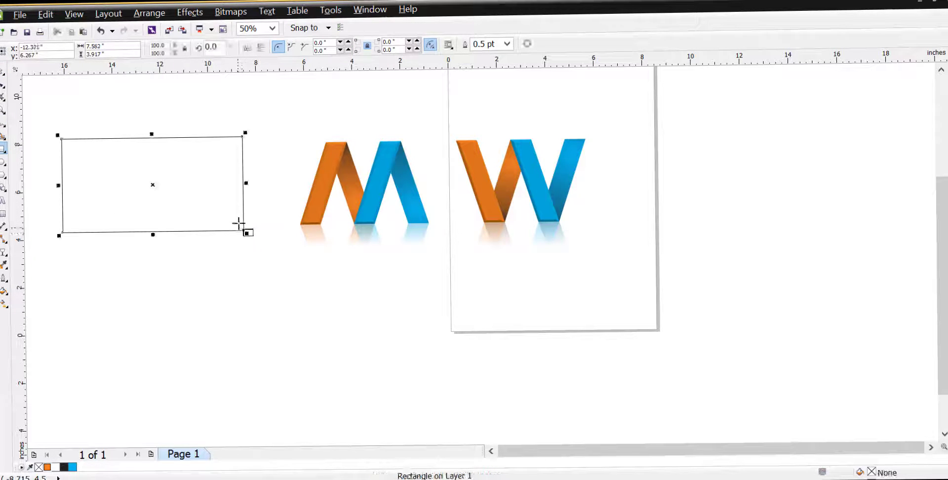
key(space)
click(323, 191)
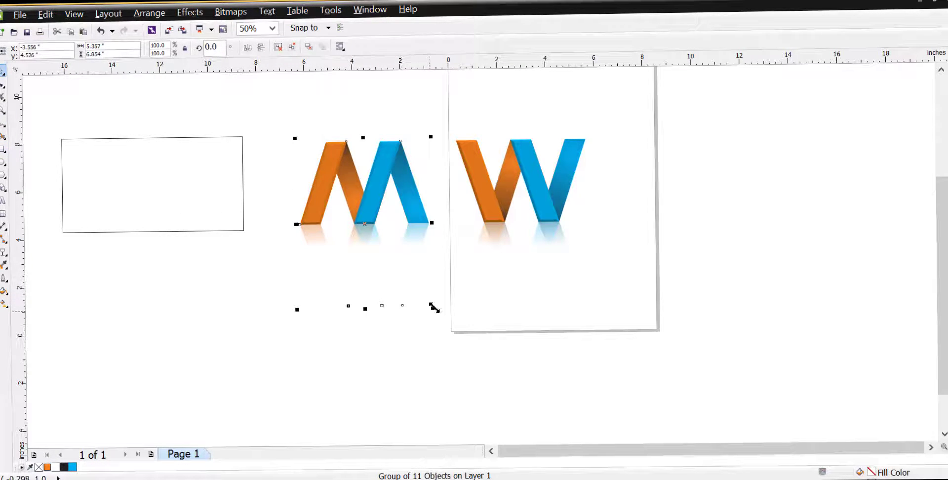
click(229, 212)
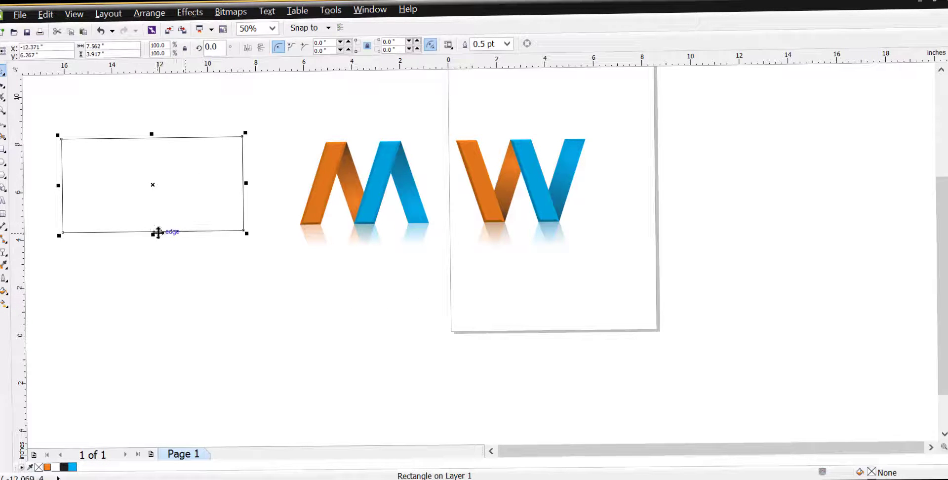
drag(153, 237, 183, 243)
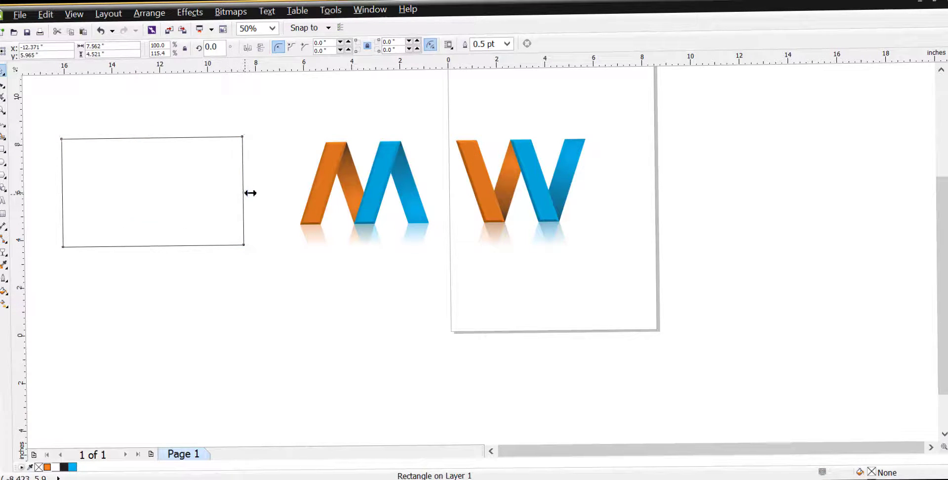
drag(251, 193, 259, 193)
Step: Scale a copy of the rectangle to about 4.7 by 2.7 inches in its upper-left quarter and duplicate it into the upper-right quarter
drag(256, 247, 179, 268)
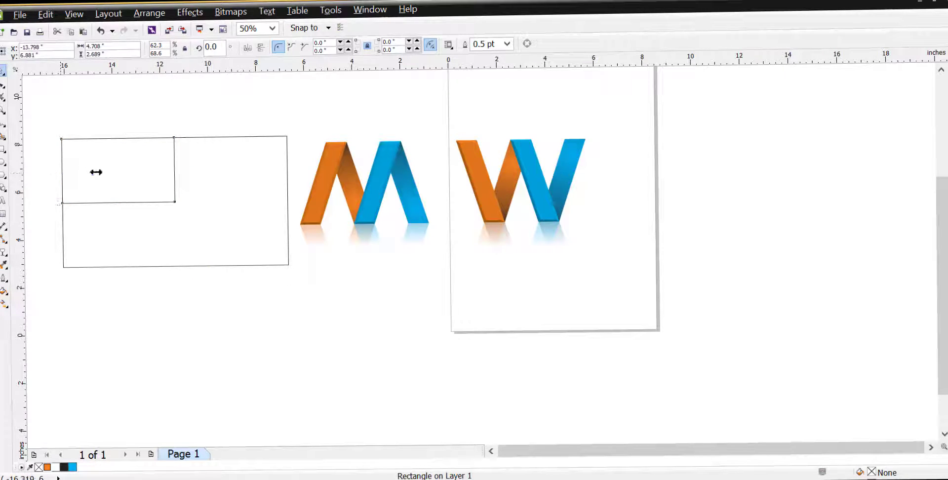
drag(96, 172, 203, 173)
right_click(203, 173)
shift+click(142, 182)
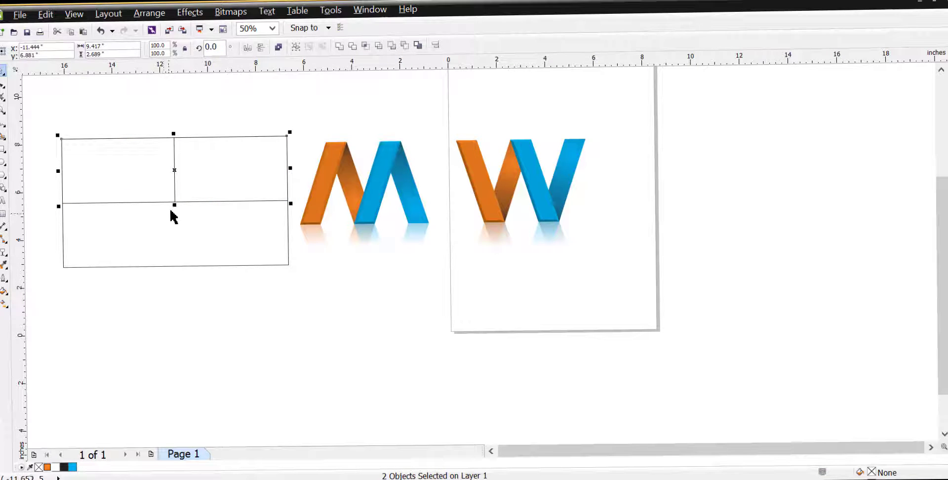
Step: Move the M logo with its reflection onto the upper-left rectangle and scale it to about 2.96 by 3.79 inches
click(359, 206)
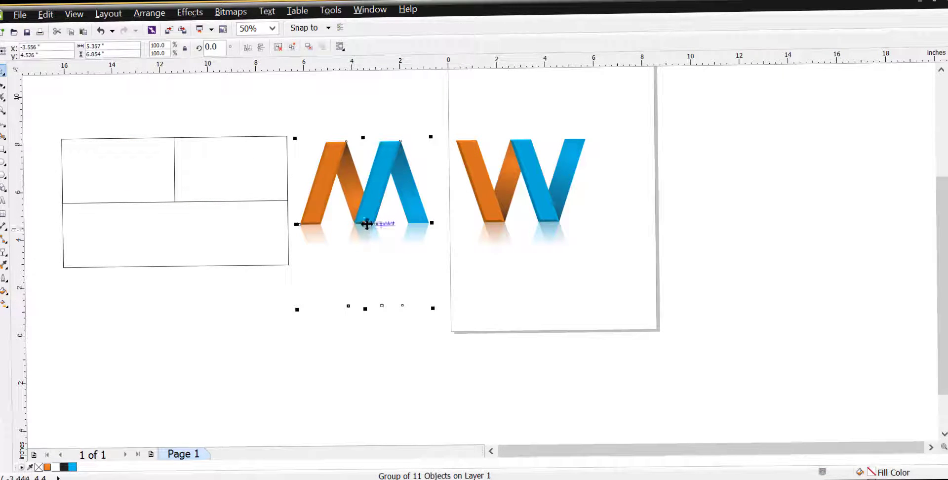
drag(367, 224, 128, 208)
drag(192, 231, 337, 280)
drag(371, 353, 340, 331)
Step: Position the M logo inside the upper-left rectangle so that its reflection also fits within the cell
scroll(314, 268, up, 2)
drag(291, 192, 283, 139)
key(ctrl+z)
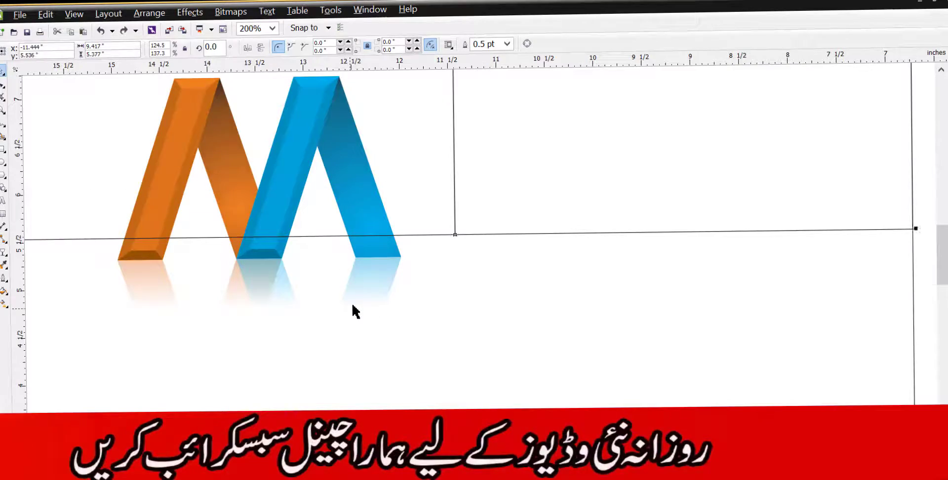
click(366, 274)
scroll(394, 285, down, 1)
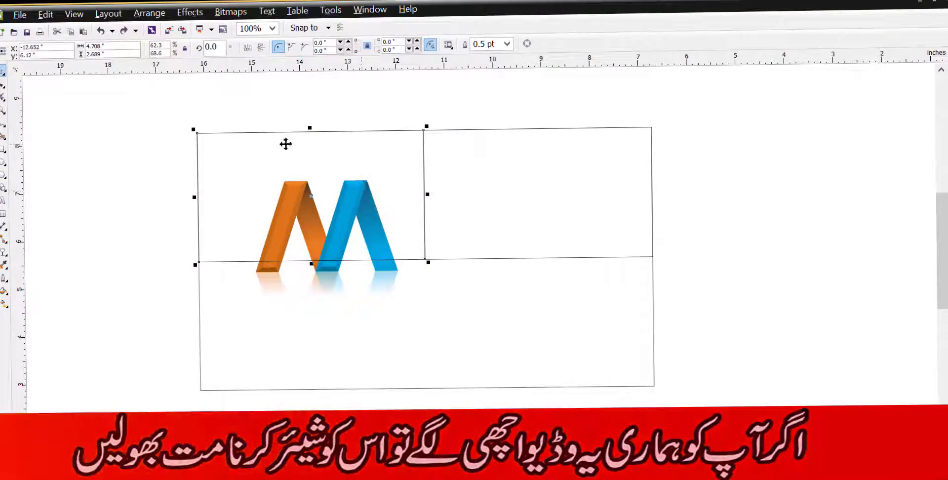
click(247, 147)
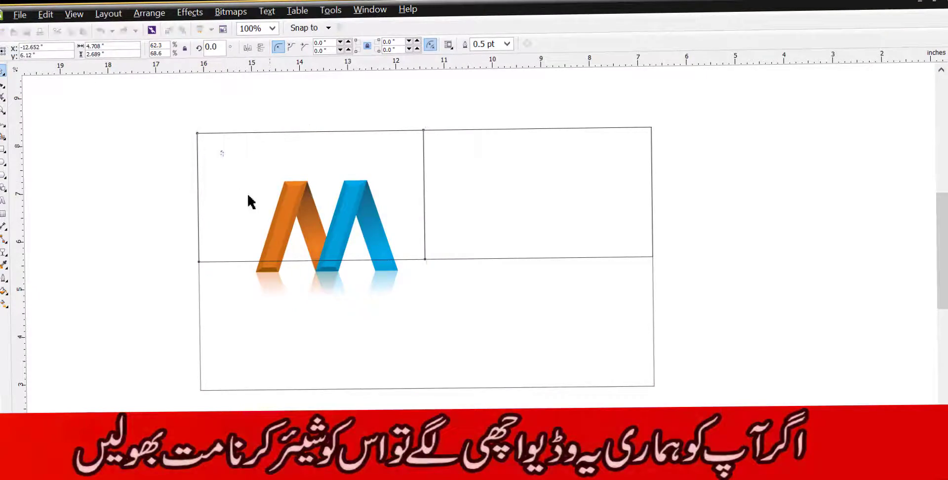
drag(221, 148, 470, 382)
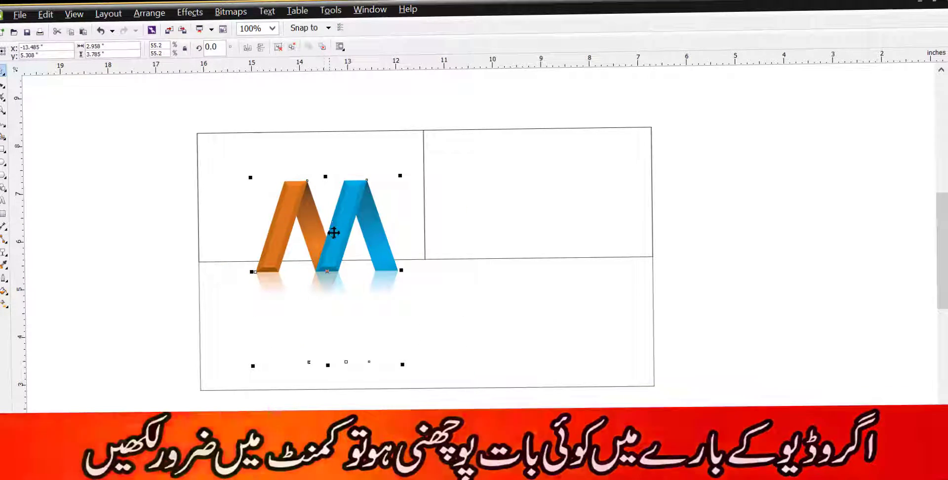
drag(334, 231, 317, 197)
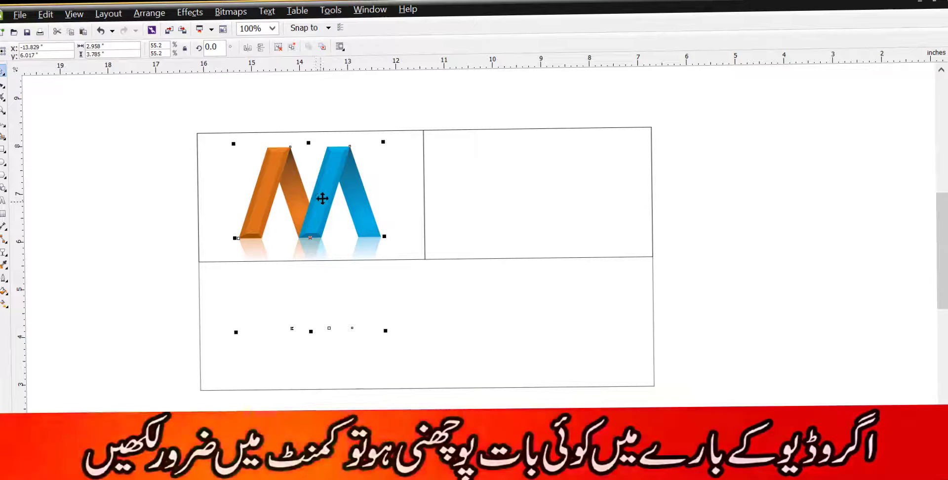
Step: PowerClip the M logo inside the upper-left rectangle
key(alt+c)
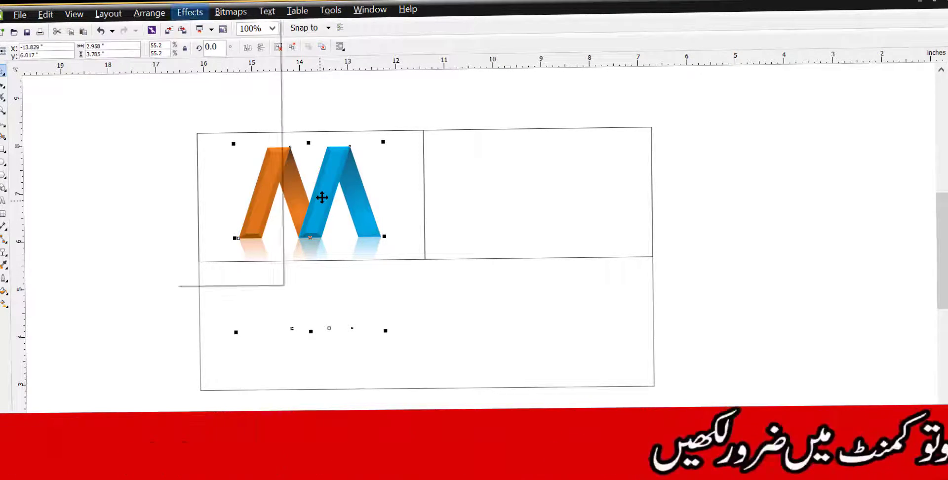
key(w)
key(p)
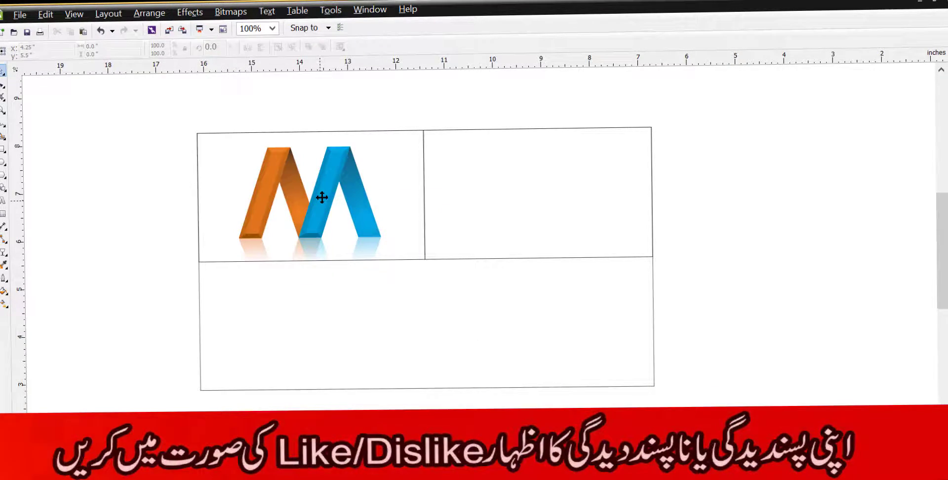
click(212, 200)
click(138, 200)
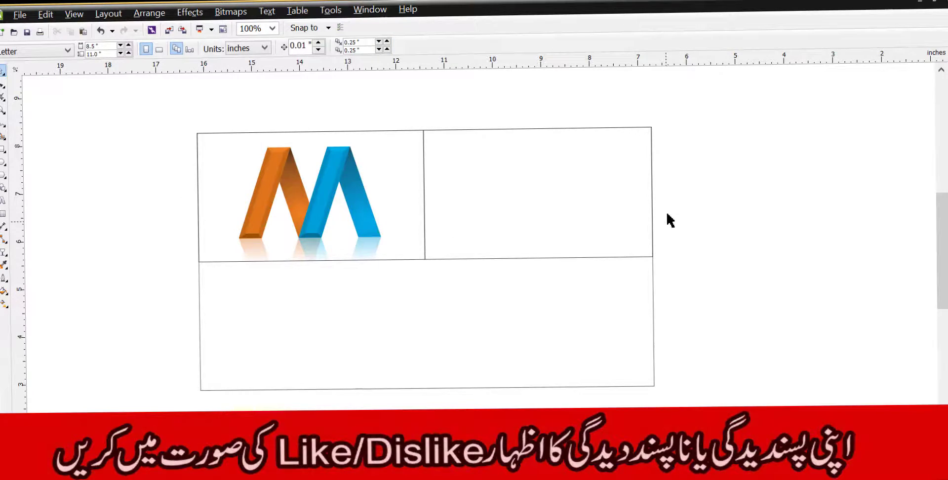
Step: Bring the W logo to the front and fit it into the upper-right rectangle at about 2.85 by 3.64 inches
scroll(558, 222, right, 5)
scroll(655, 186, down, 1)
drag(626, 125, 892, 345)
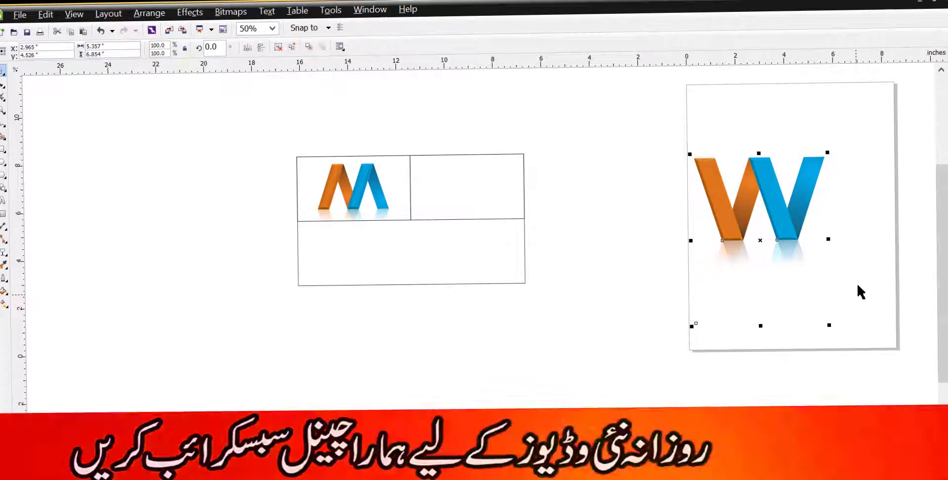
key(shift+Page_Up)
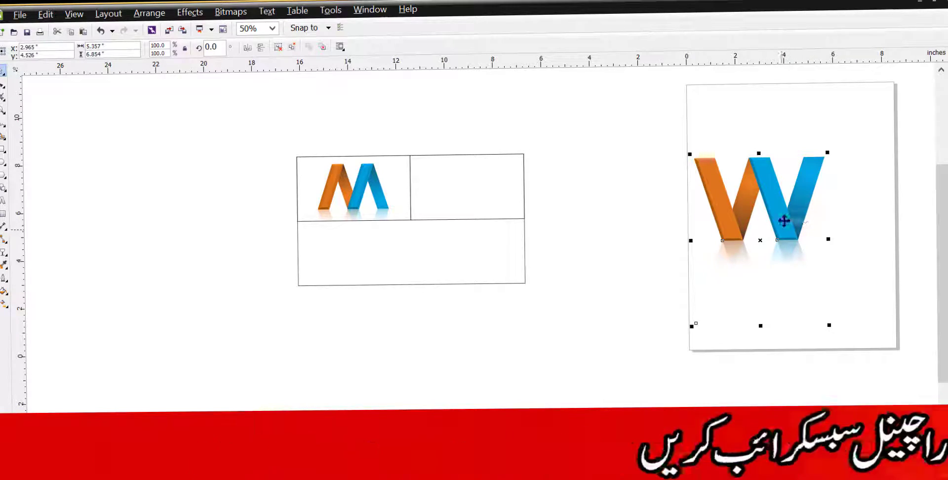
drag(780, 218, 505, 228)
drag(551, 332, 489, 254)
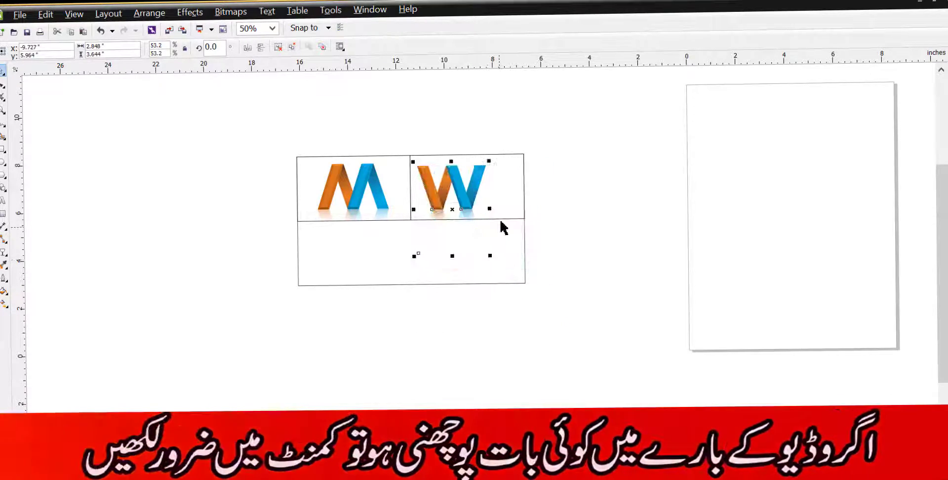
Step: Centre the W logo in the upper-right rectangle and reduce it to about 2.6 by 3.3 inches
scroll(499, 222, up, 1)
drag(426, 163, 462, 167)
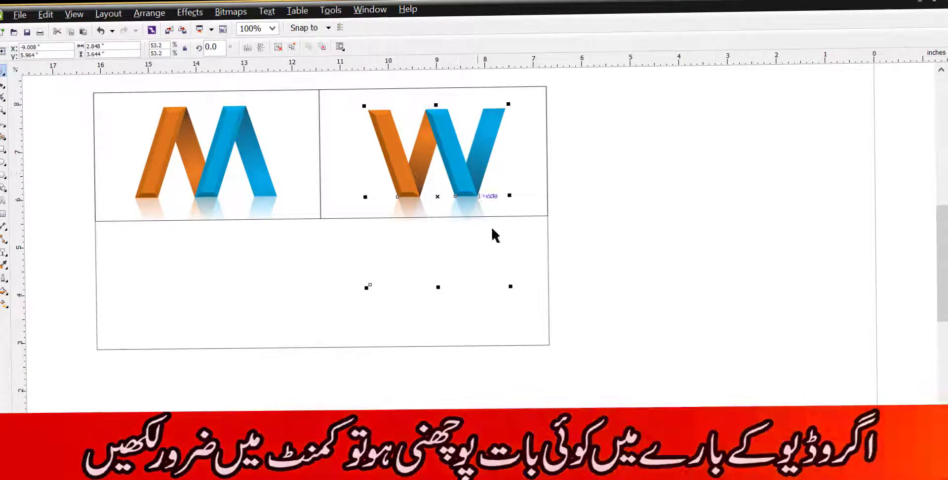
drag(511, 287, 504, 280)
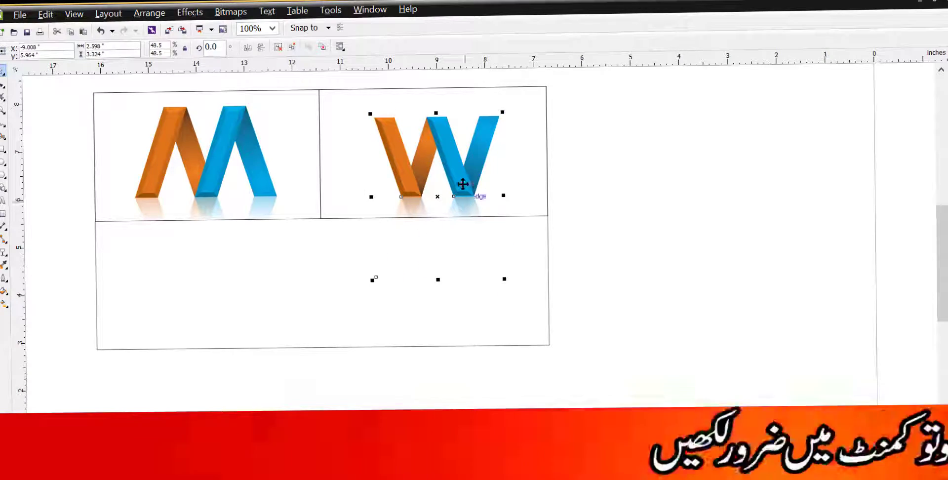
drag(462, 181, 459, 175)
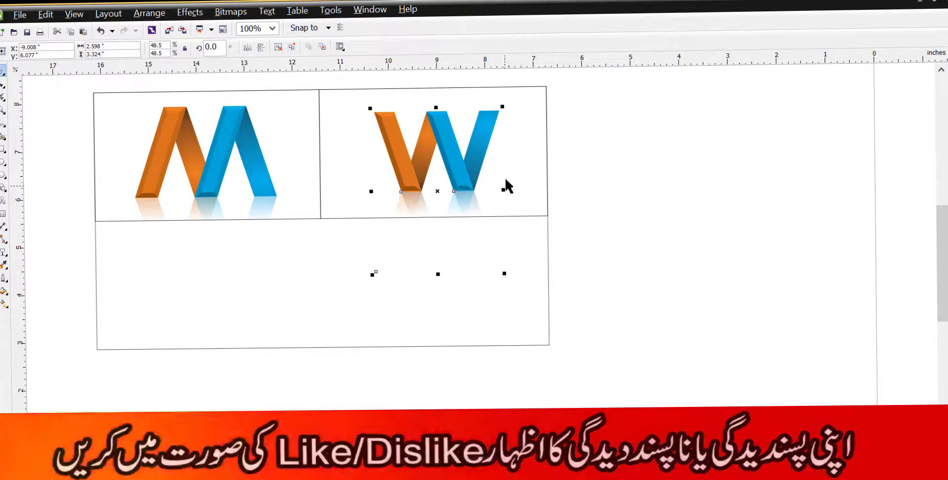
Step: PowerClip the W logo inside the upper-right rectangle
key(alt+c)
key(w)
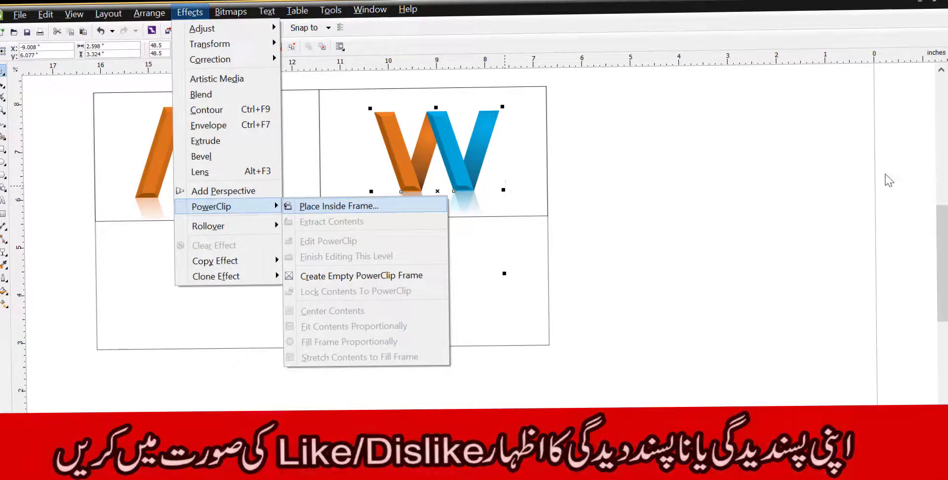
key(Return)
click(322, 175)
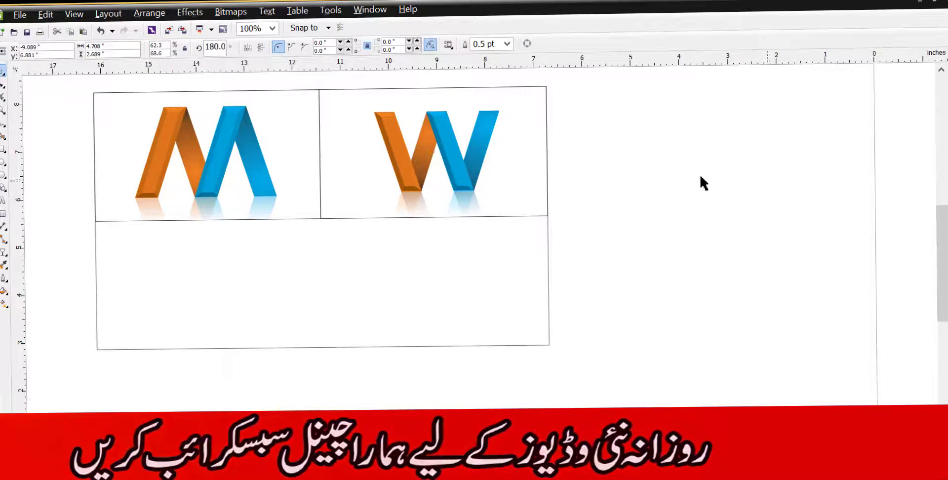
Step: Copy the M logo from inside its PowerClip frame and place the copy directly below, in the lower half of the large rectangle
click(316, 279)
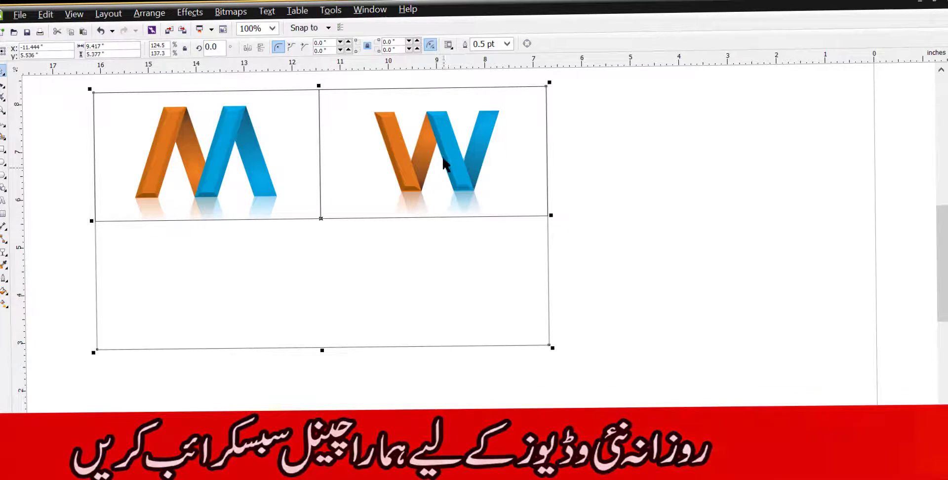
click(443, 159)
click(250, 150)
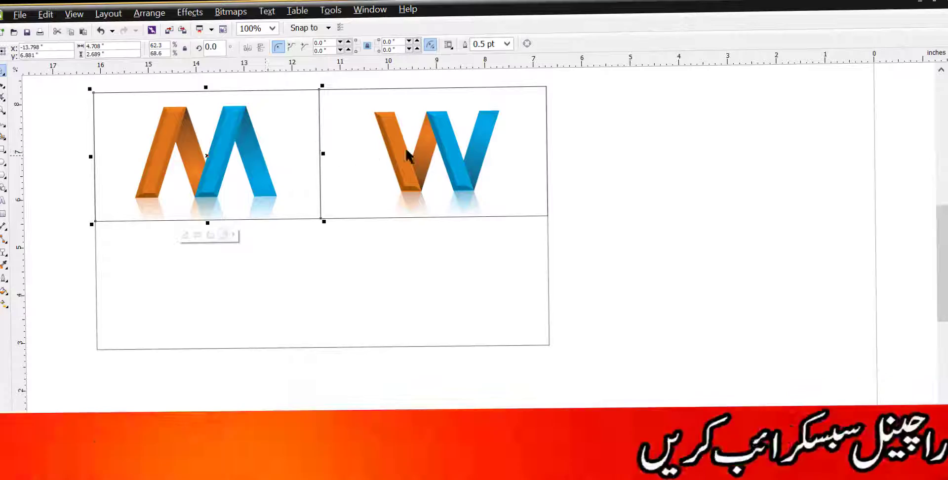
click(187, 235)
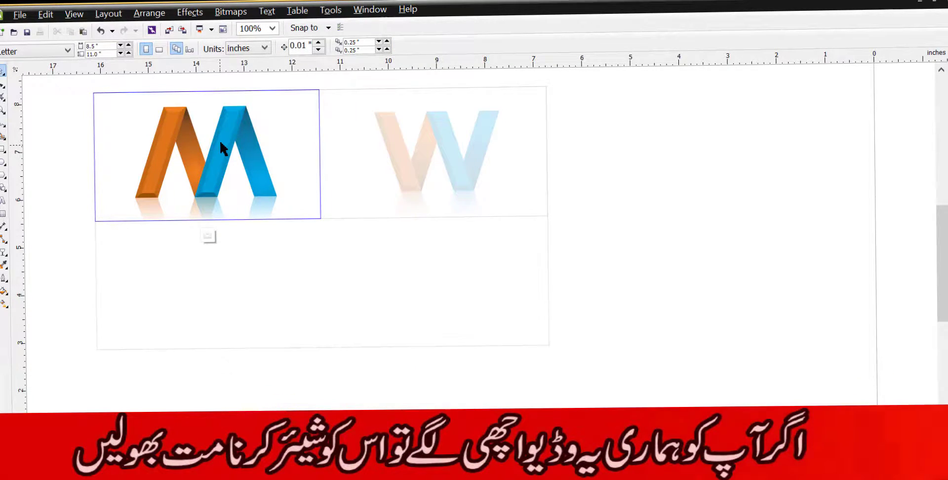
click(225, 149)
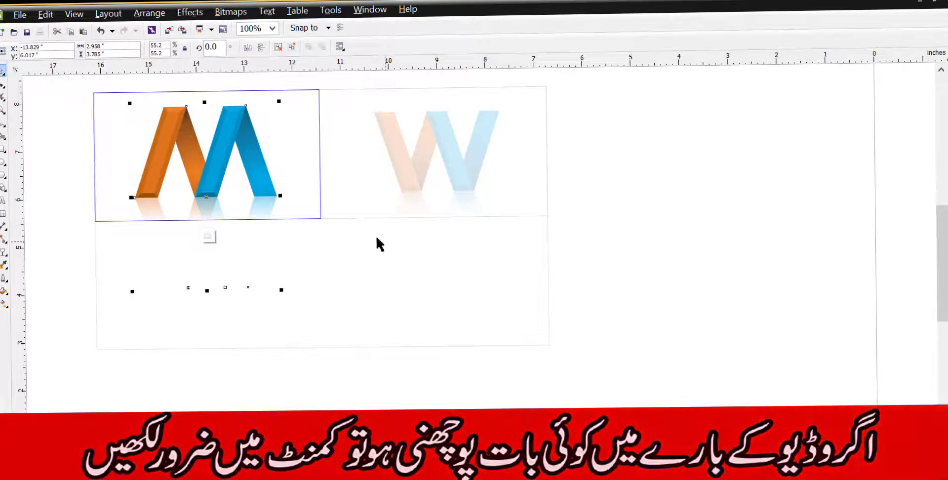
click(207, 236)
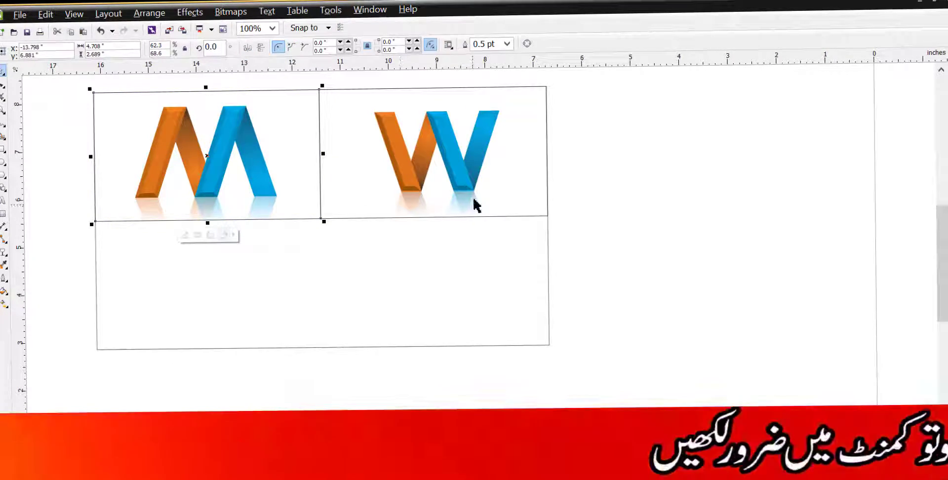
drag(214, 150, 218, 282)
right_click(219, 282)
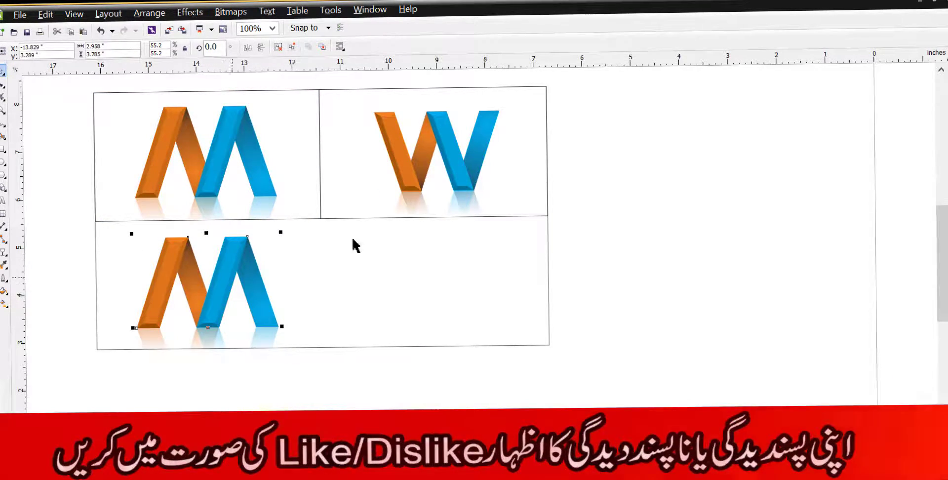
Step: Copy the W logo from inside its PowerClip frame and place the copy beside the M in the lower half
click(447, 143)
click(413, 234)
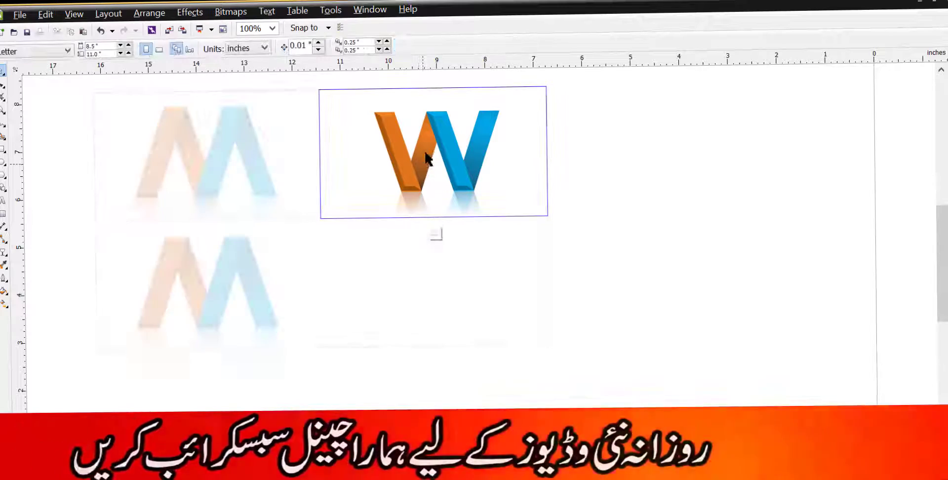
click(426, 148)
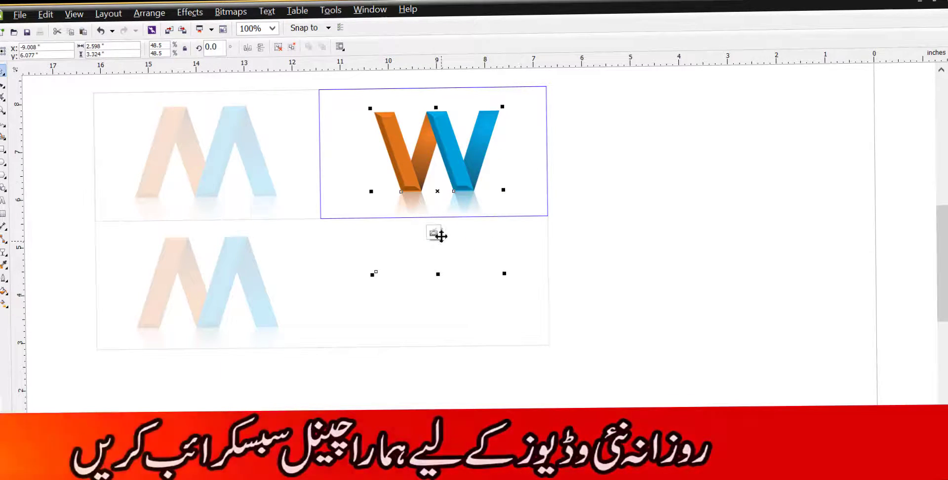
click(433, 233)
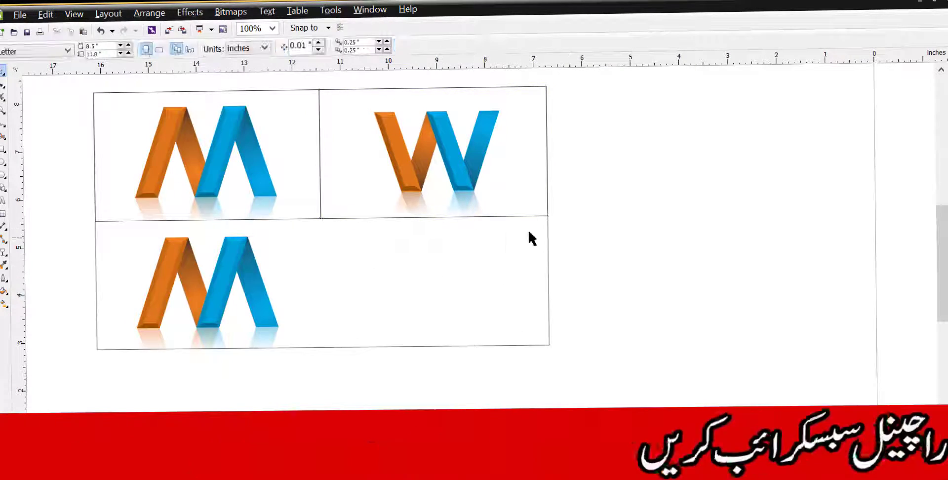
ctrl+click(447, 166)
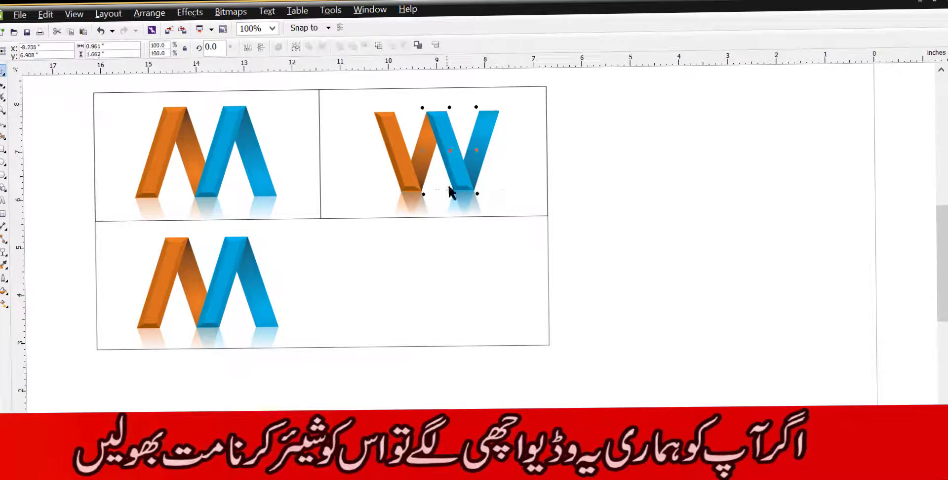
drag(485, 140, 463, 268)
key(ctrl+z)
drag(594, 205, 84, 402)
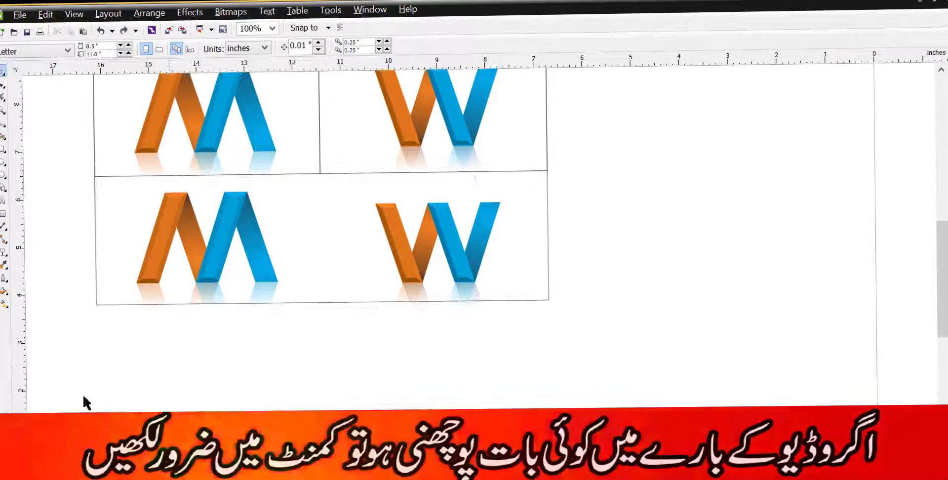
Step: Move the copied M and W close together near the left edge of the large rectangle's lower half
click(250, 220)
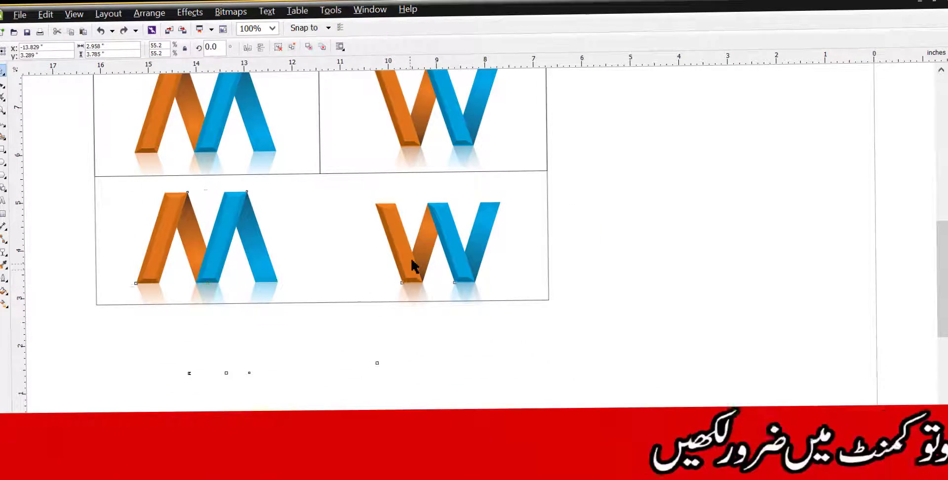
drag(421, 266, 340, 268)
click(485, 239)
click(645, 204)
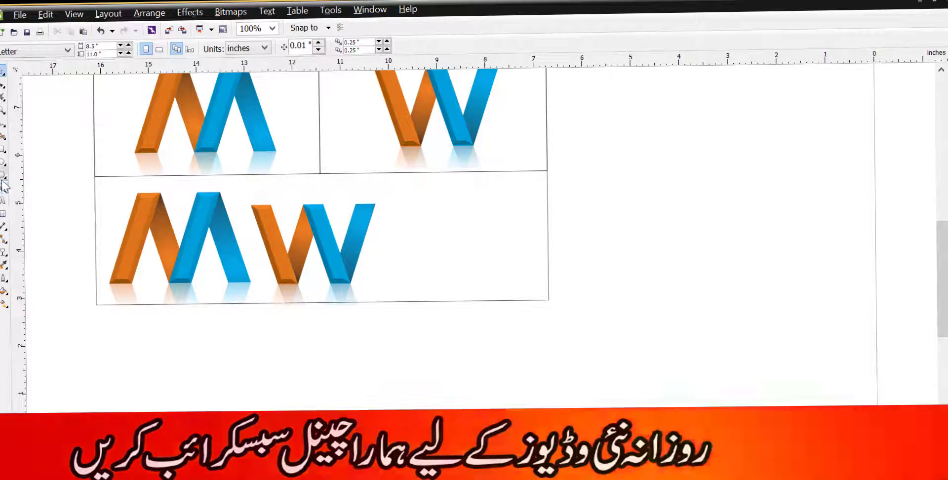
Step: Add three lines of artistic text reading LOGO, DESIGN and GRAPHIXEL TECHNOLOGY below the large rectangle
click(3, 200)
click(351, 330)
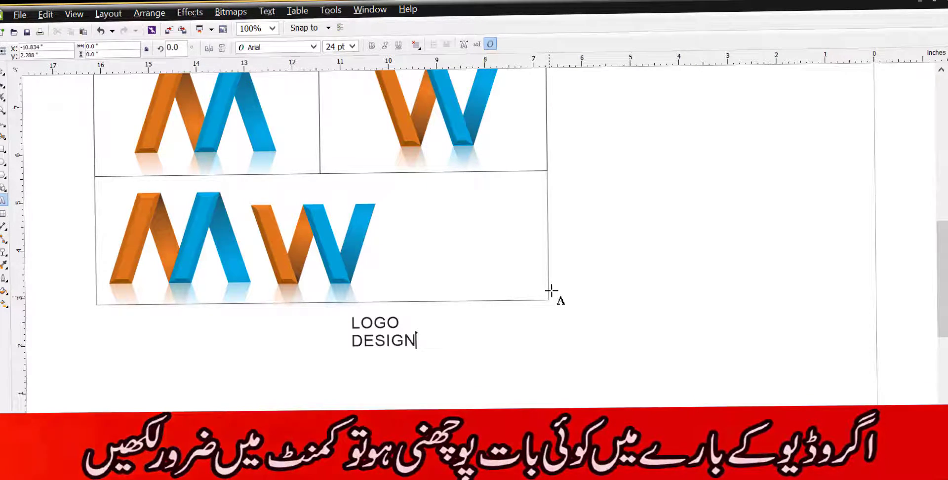
text(G)
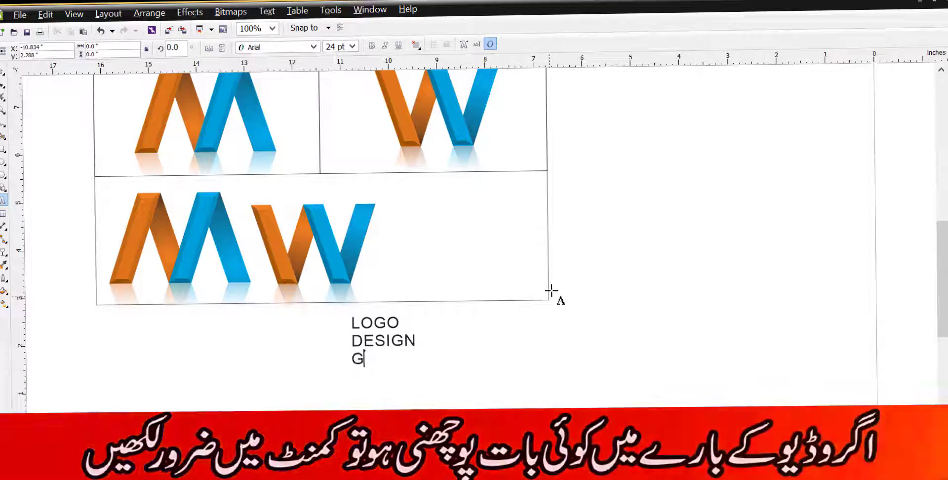
text(RAPHIXEL)
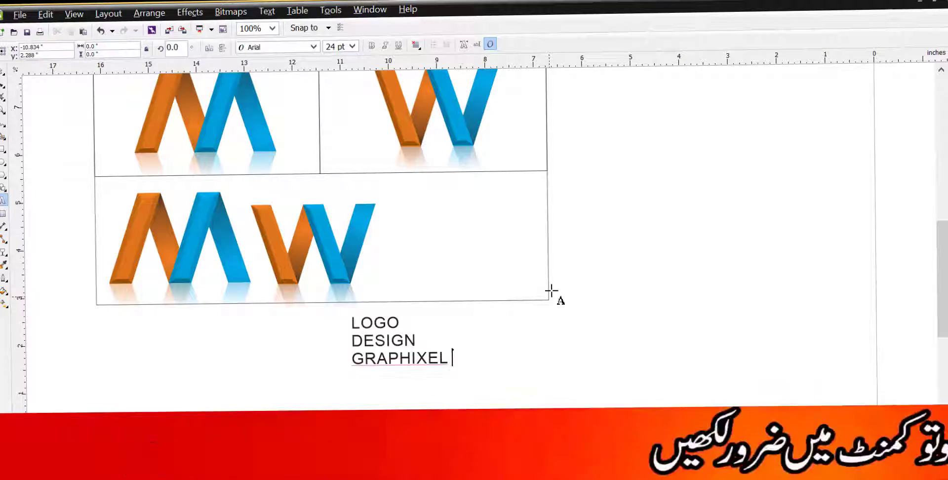
text( TECHNO)
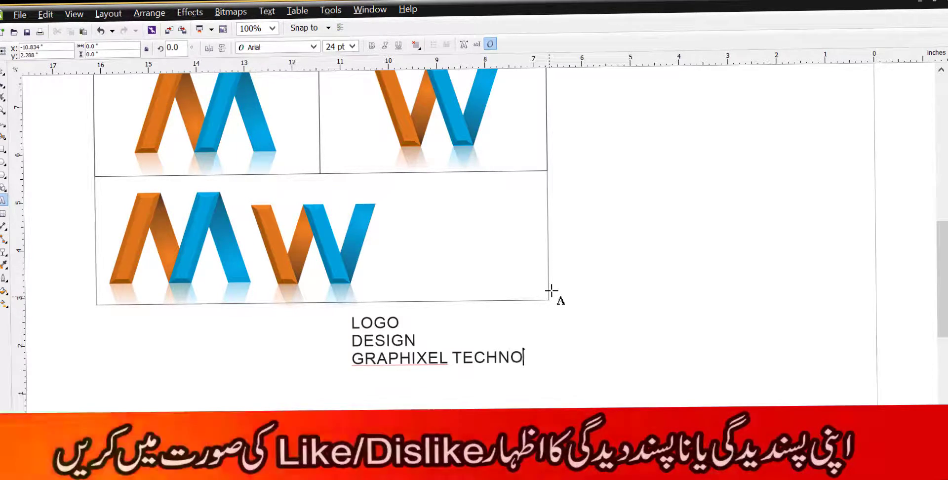
text(LOGT)
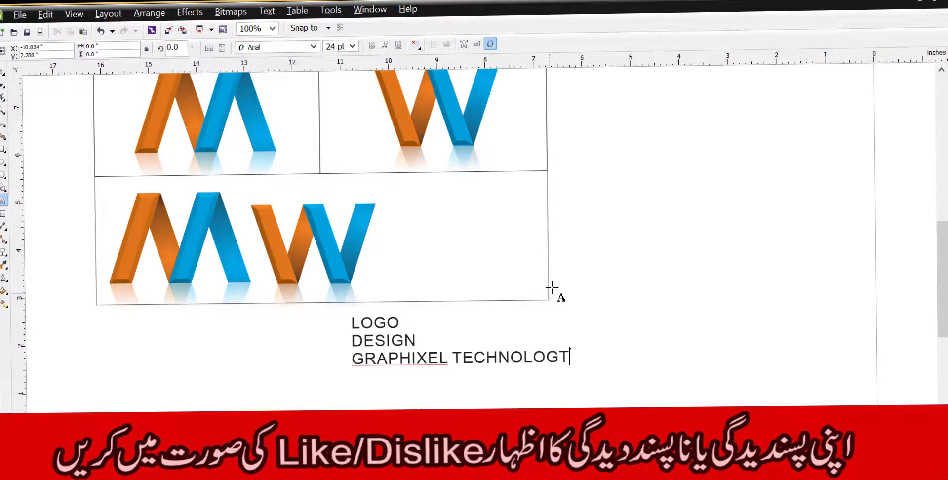
key(BackSpace)
text(Y)
key(ctrl+space)
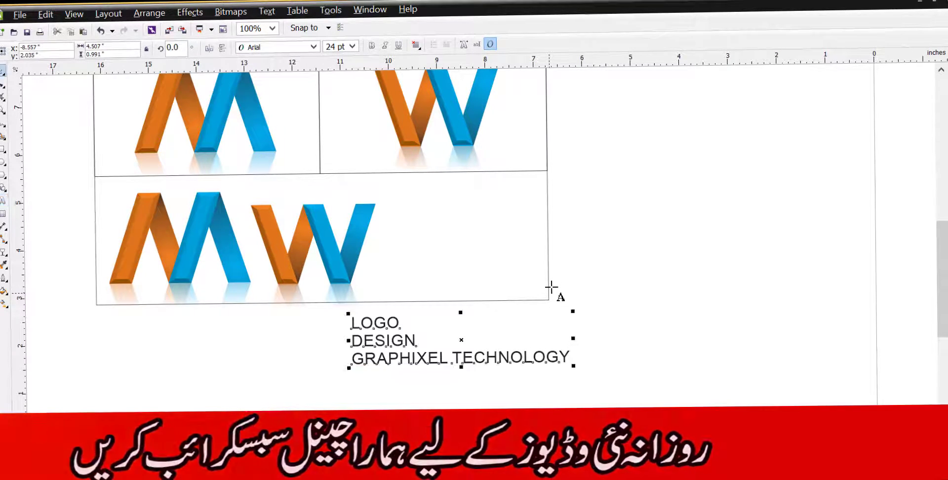
Step: Set the GRAPHIXEL TECHNOLOGY line of the caption to 8 pt
drag(570, 357, 351, 358)
click(326, 46)
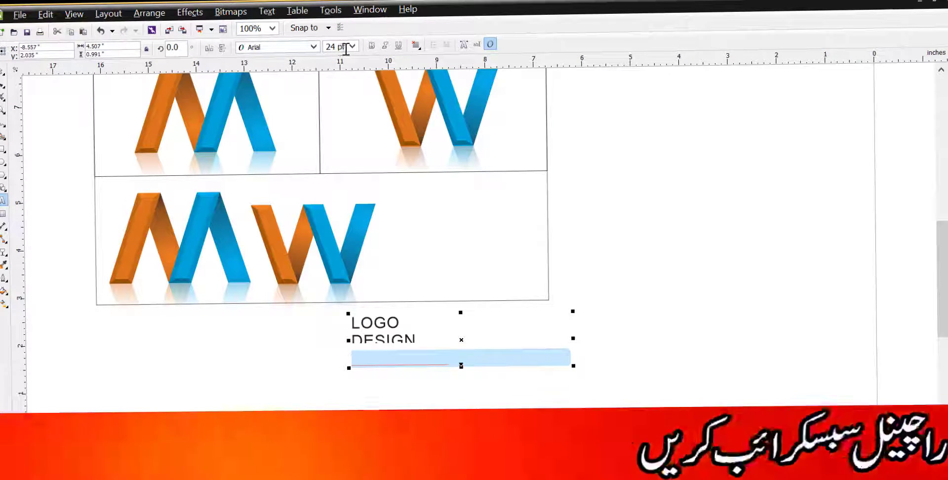
text(8)
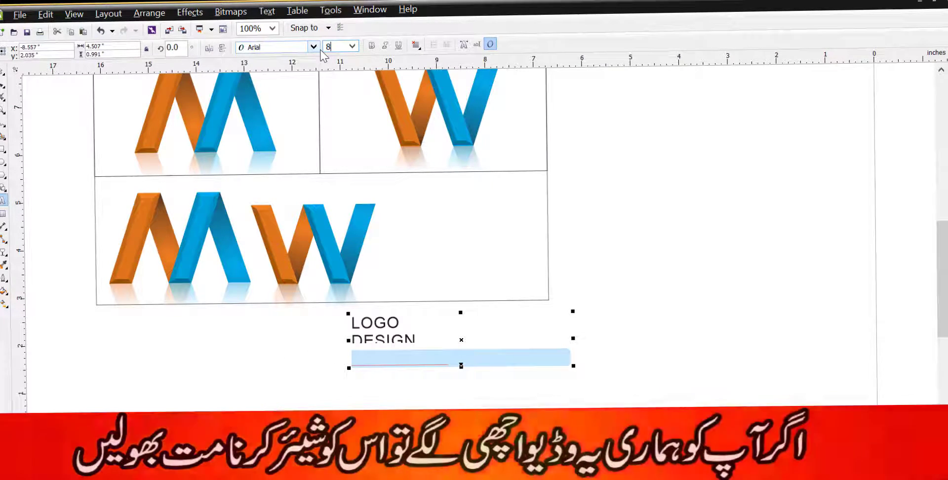
key(Return)
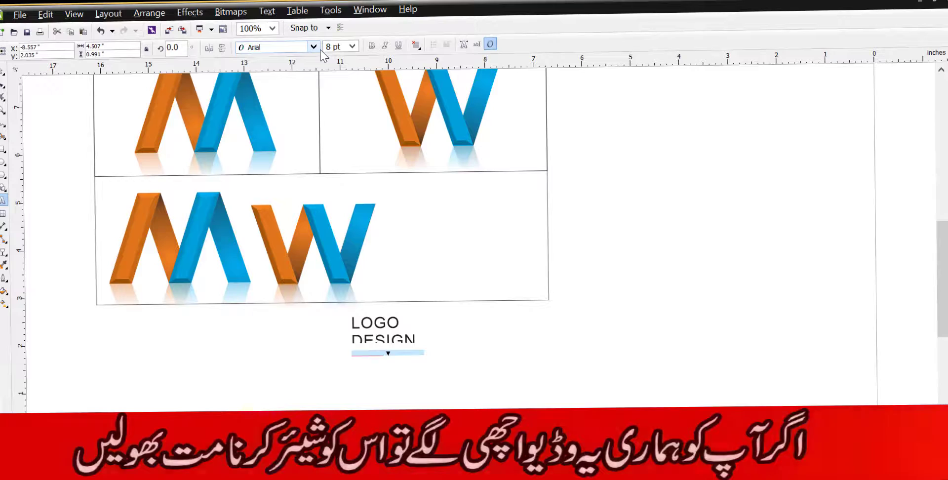
Step: Make the LOGO and DESIGN lines of the caption bold
drag(417, 336, 326, 300)
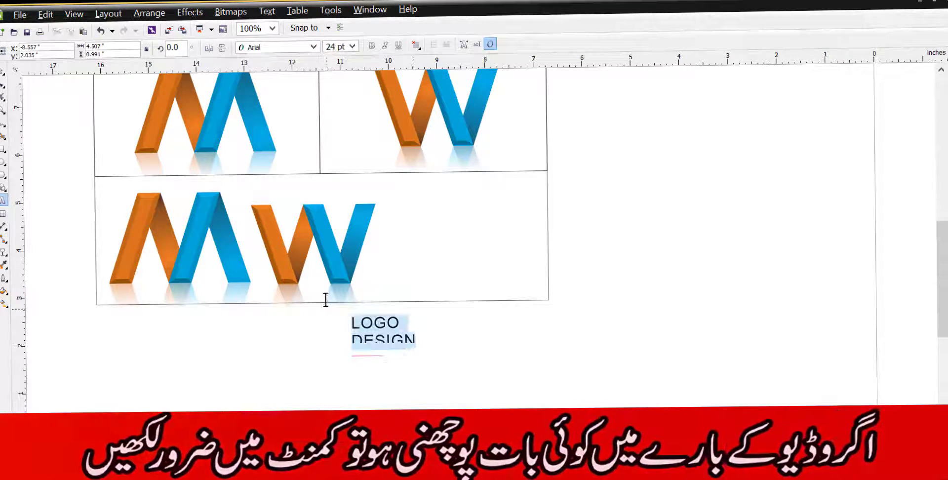
click(371, 45)
key(ctrl+space)
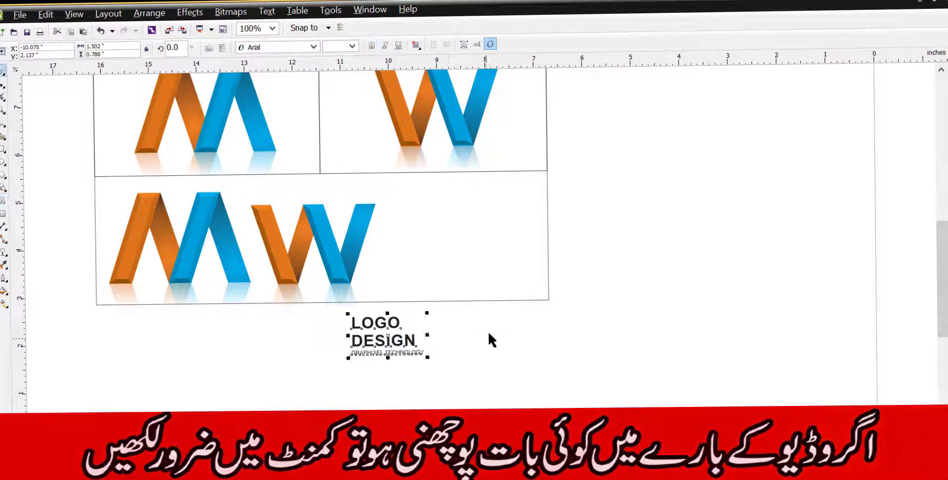
Step: Set the font size of the caption's GRAPHIXEL TECHNOLOGY line to 7 pt
click(487, 329)
scroll(408, 347, up, 1)
click(475, 351)
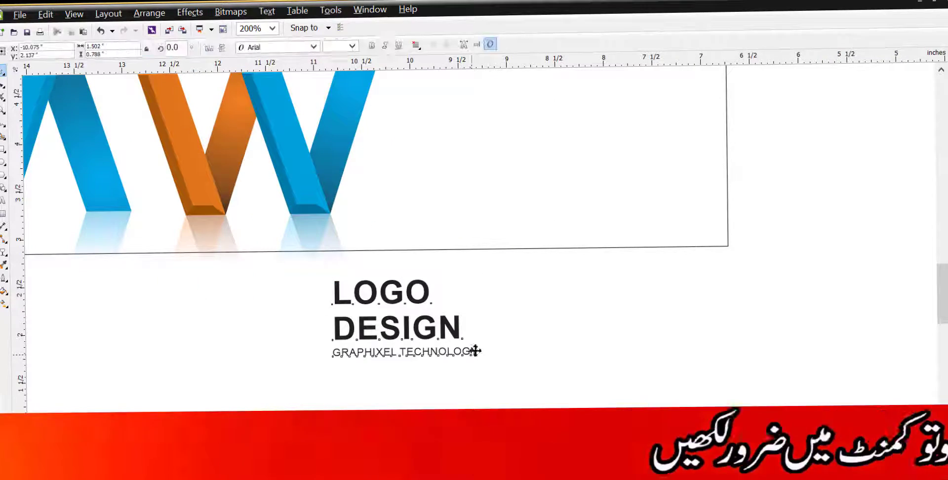
key(F8)
drag(480, 351, 273, 351)
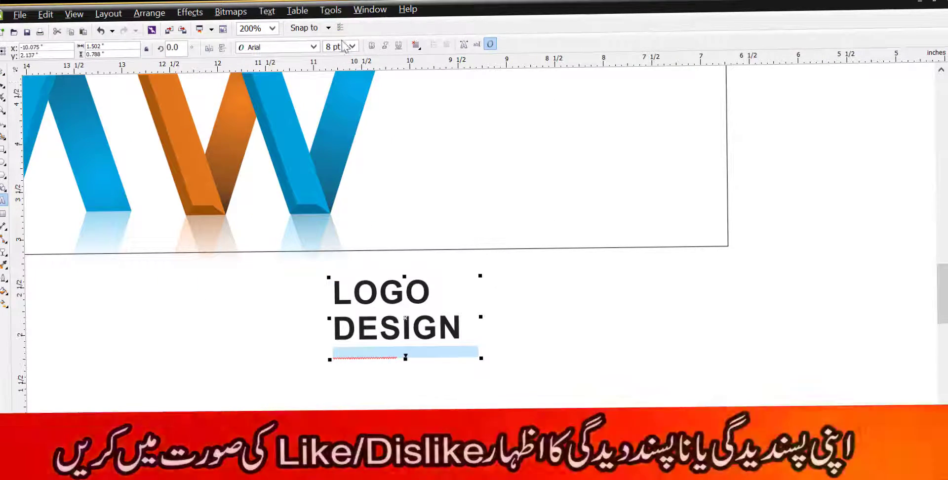
click(334, 46)
text(7)
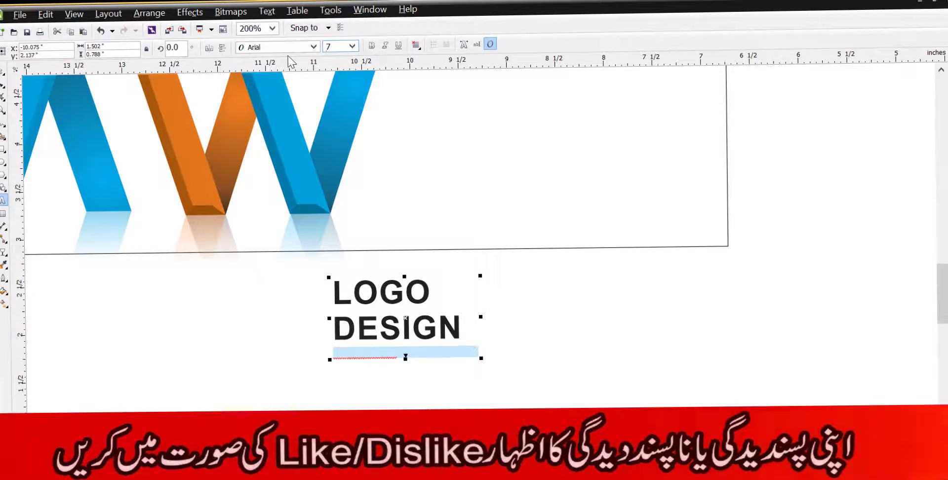
key(Return)
key(ctrl+space)
scroll(288, 56, up, 1)
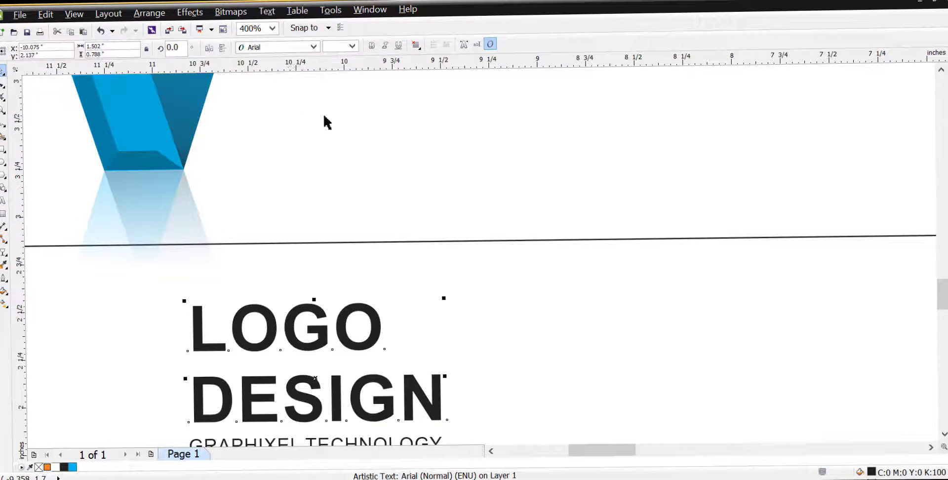
Step: Enlarge the caption to about 2.85 inches wide and place it beside the MW logo inside the large rectangle's lower half
scroll(446, 315, down, 3)
drag(427, 318, 473, 308)
scroll(499, 251, up, 1)
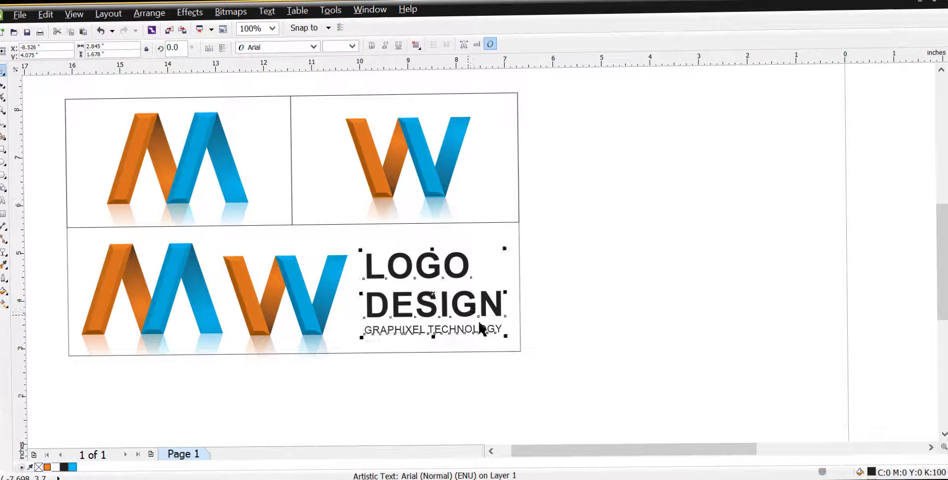
Step: Shrink the large rectangle from its upper edge to cover only the lower half, and give it a radial fountain fill
click(490, 350)
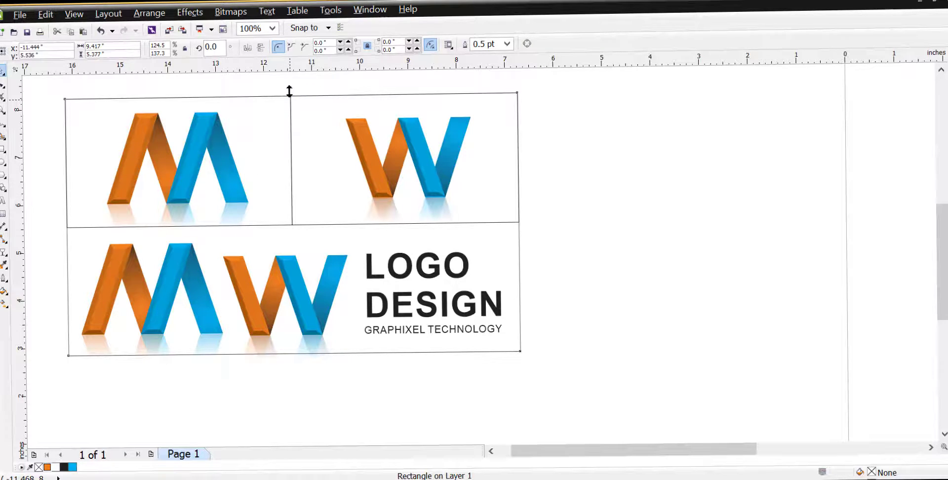
drag(289, 91, 298, 223)
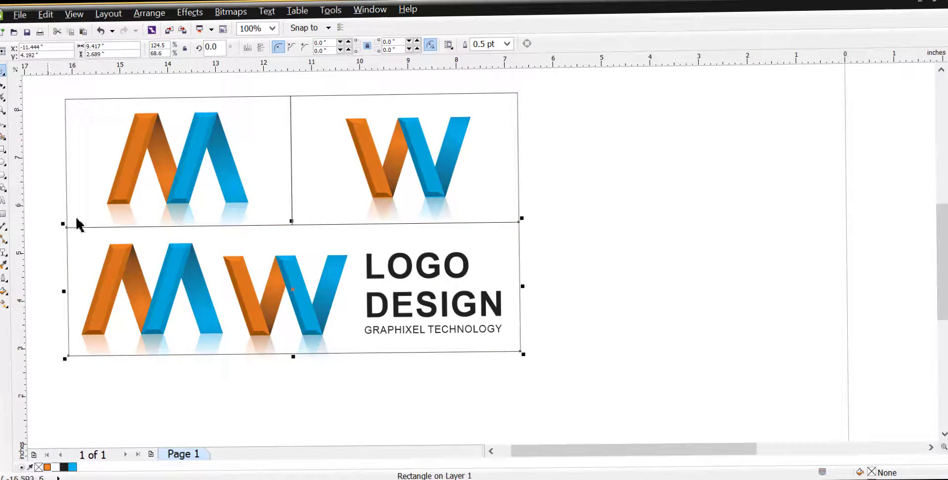
click(4, 305)
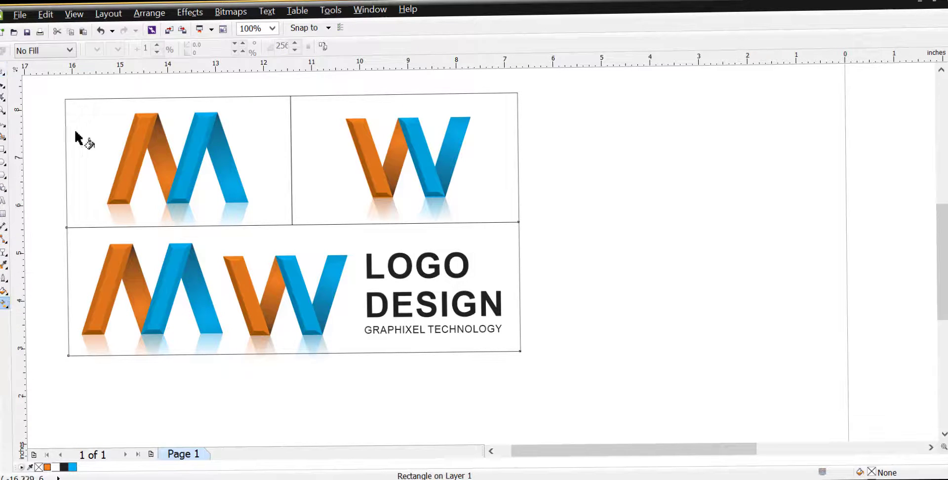
click(54, 50)
click(45, 94)
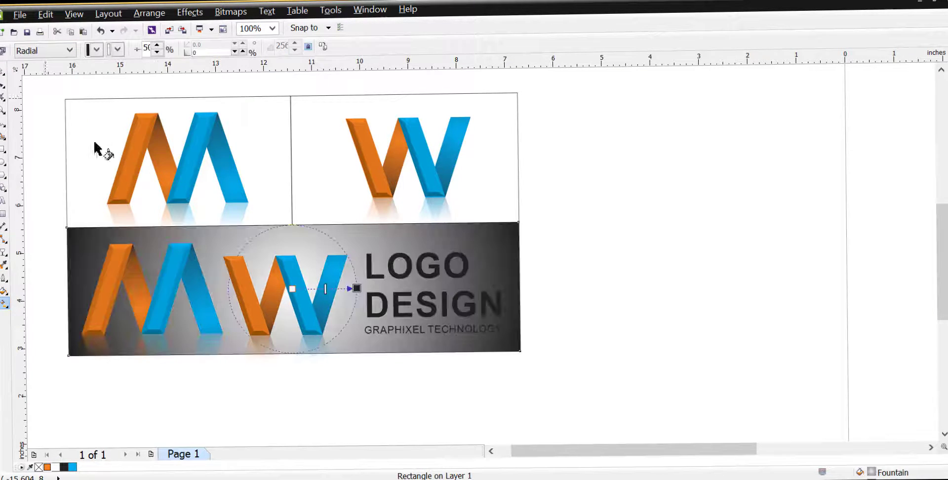
Step: Stretch the lower rectangle's radial fill far past its right edge and shift the gradient midpoint to about 42%
drag(356, 288, 533, 283)
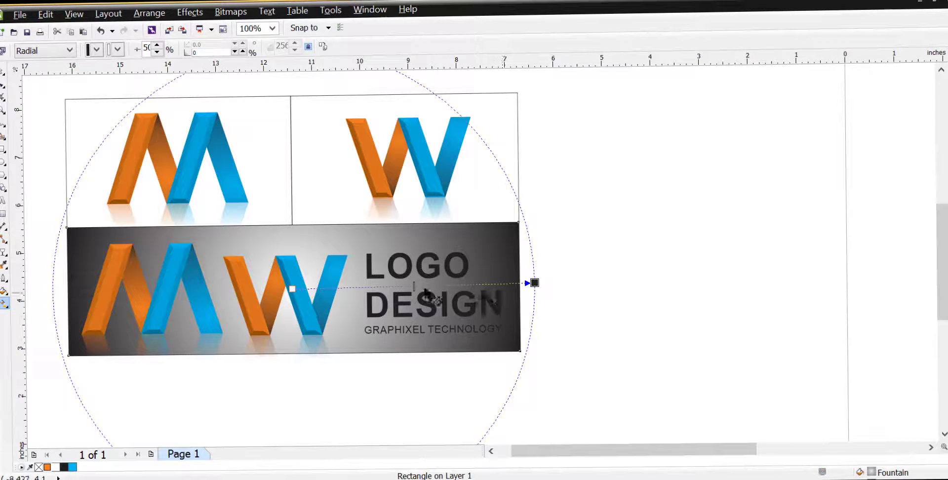
mouse_move(413, 285)
mouse_down()
mouse_move(492, 285)
mouse_move(417, 285)
mouse_up()
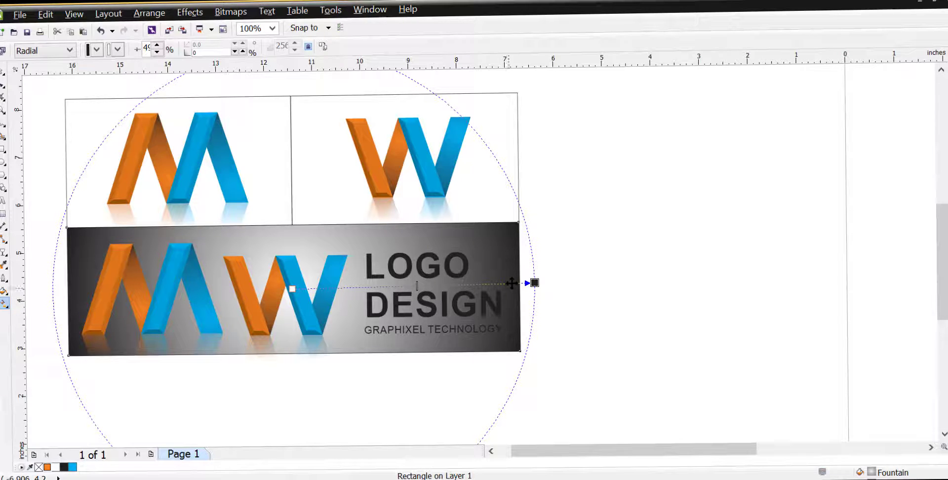
drag(534, 283, 747, 272)
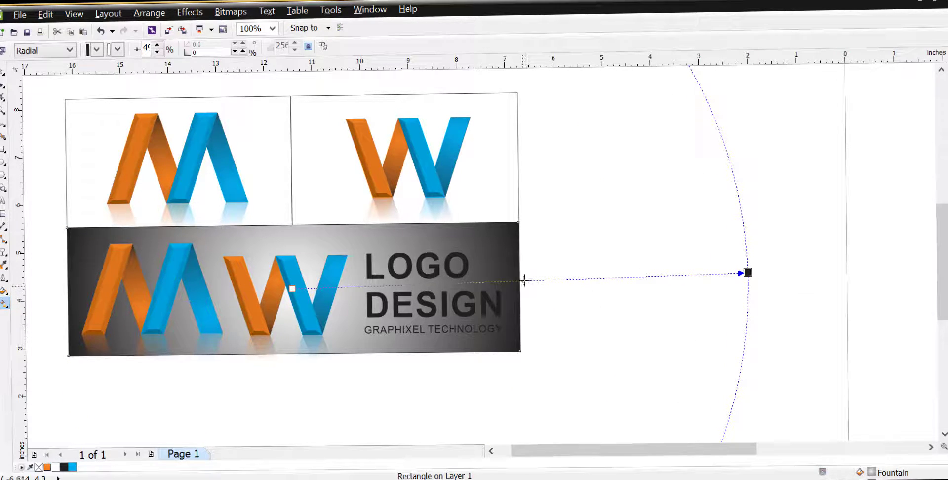
drag(524, 280, 559, 279)
click(550, 240)
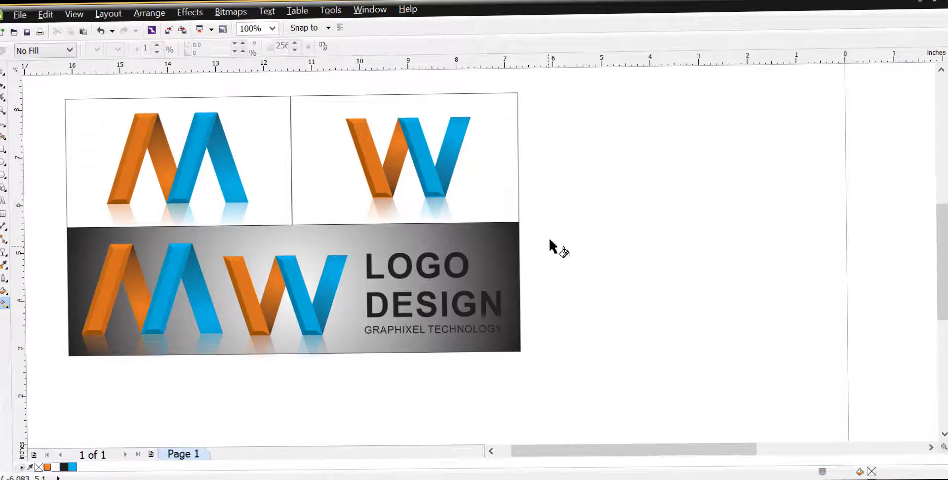
Step: Change the radial fill's outer colour from black to grey and pull its end back to the lower rectangle's right edge
click(517, 265)
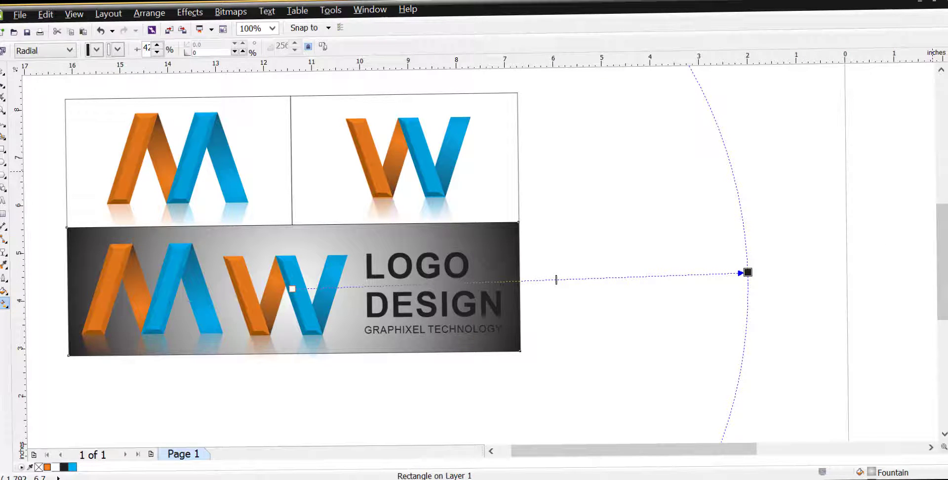
click(946, 190)
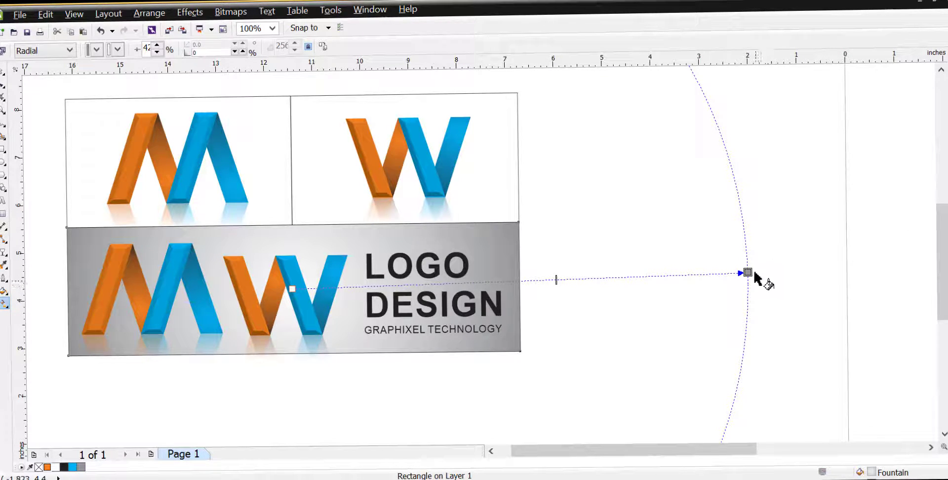
drag(754, 273, 519, 286)
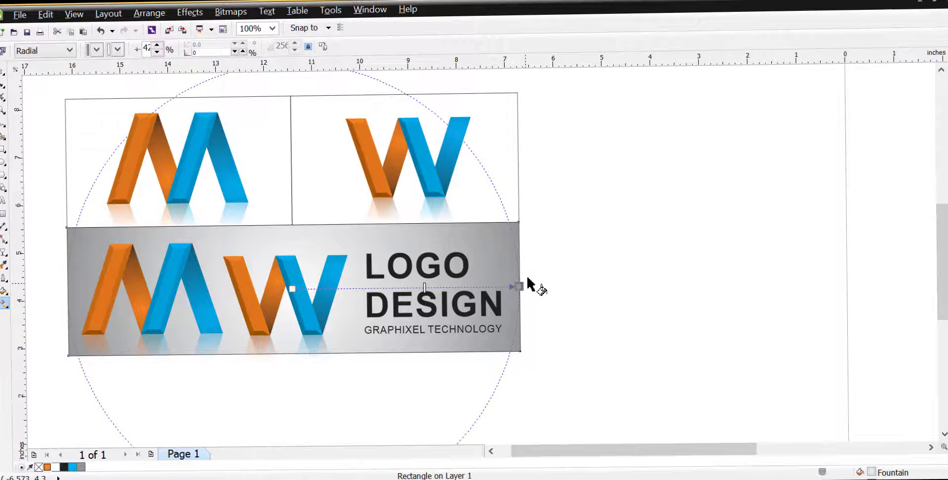
click(593, 240)
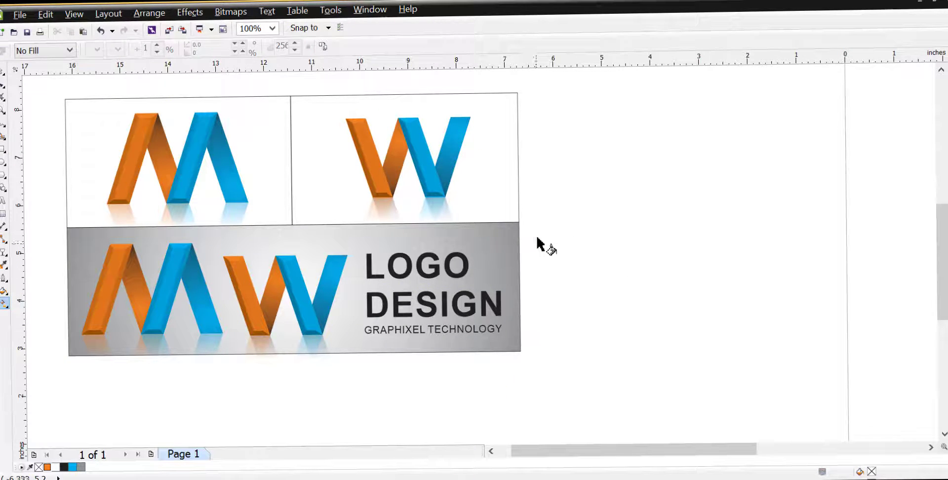
Step: Copy the outline pen, outline color and fill from the lower rectangle to both upper PowerClip rectangles
key(space)
click(271, 153)
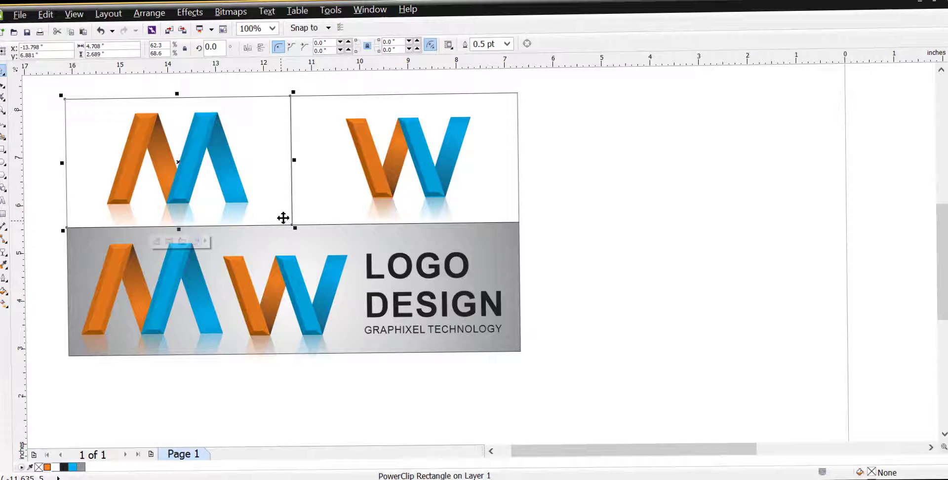
shift+click(305, 197)
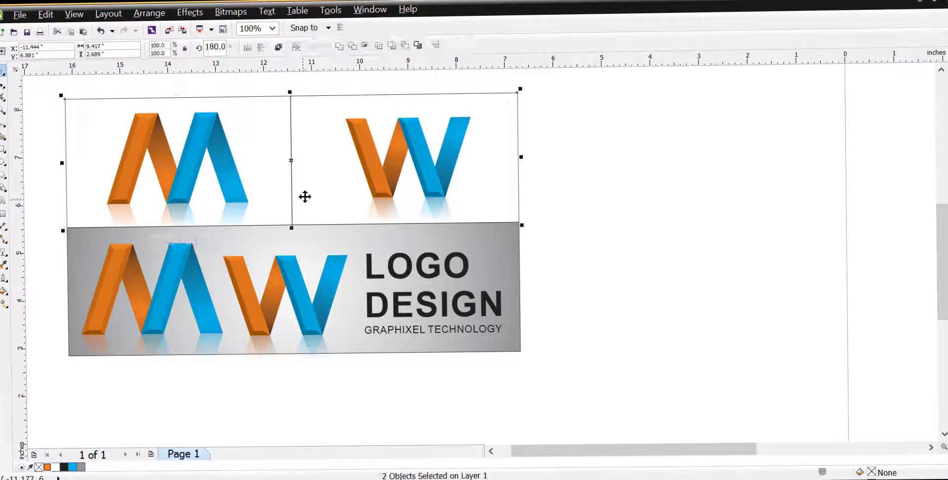
key(alt+e)
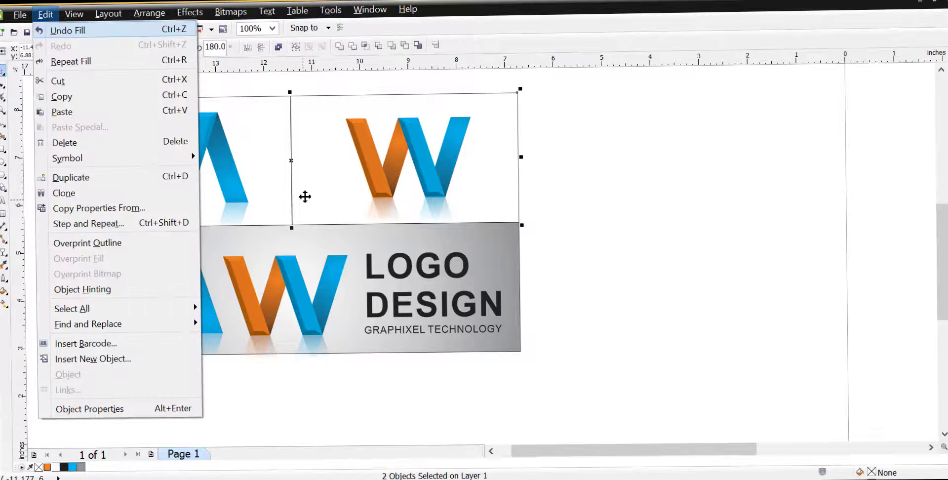
key(m)
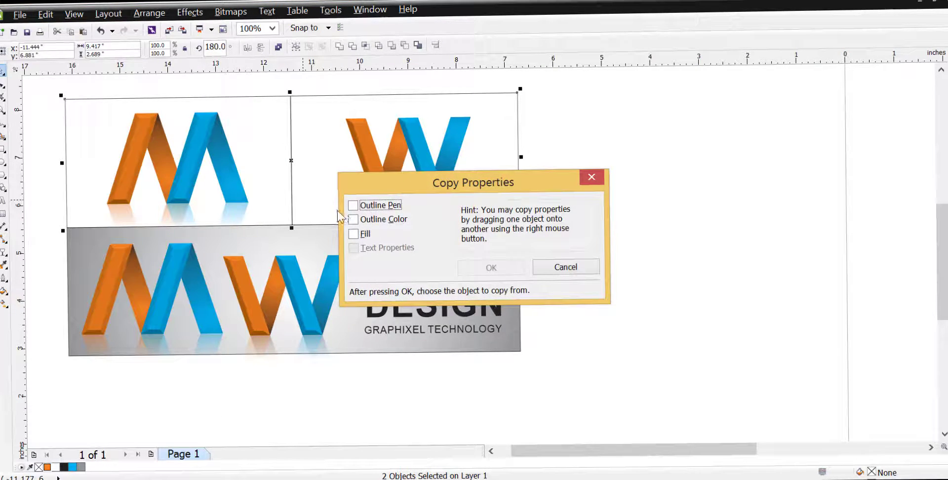
click(353, 206)
click(353, 219)
click(353, 234)
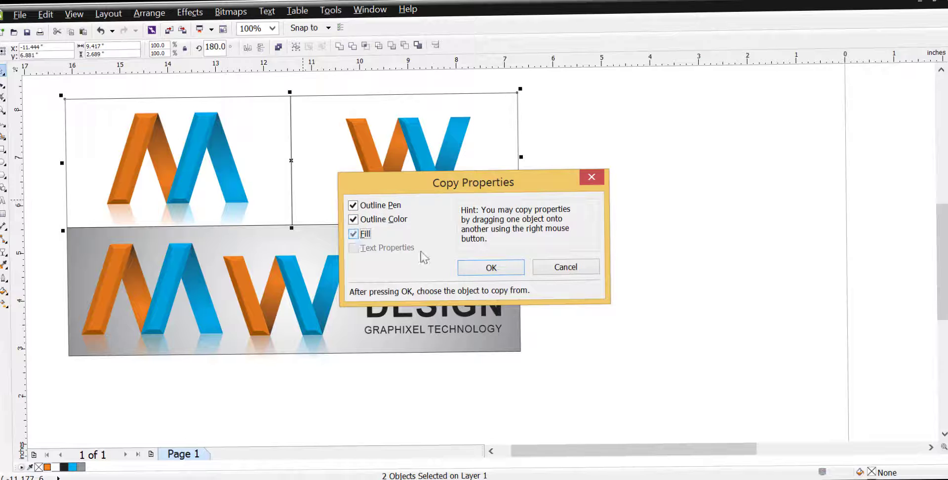
click(491, 267)
click(345, 241)
click(555, 210)
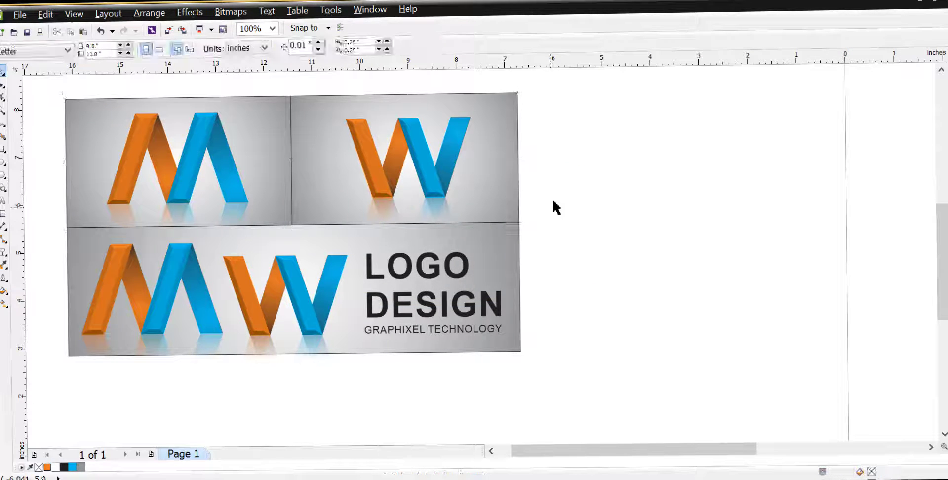
Step: Try removing the outlines from all three background rectangles, and undo the removal
click(307, 153)
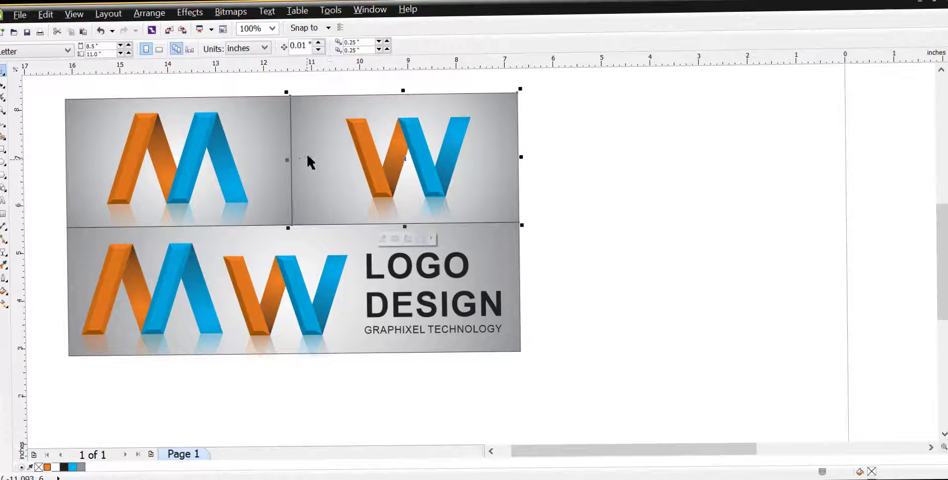
shift+click(265, 168)
shift+click(324, 239)
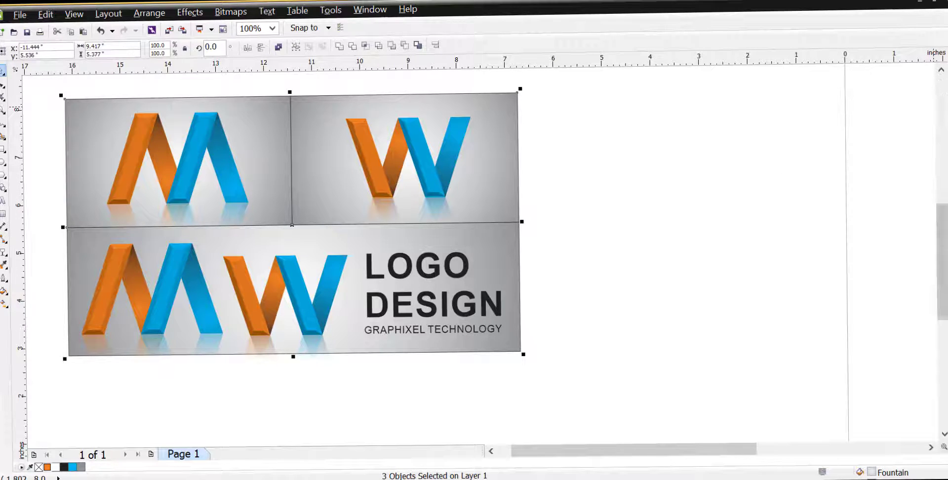
right_click(946, 86)
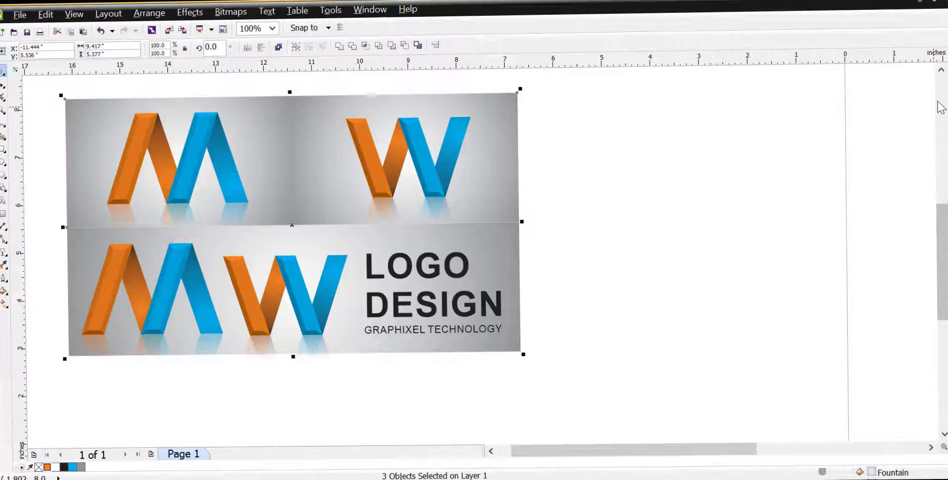
key(ctrl+z)
click(811, 182)
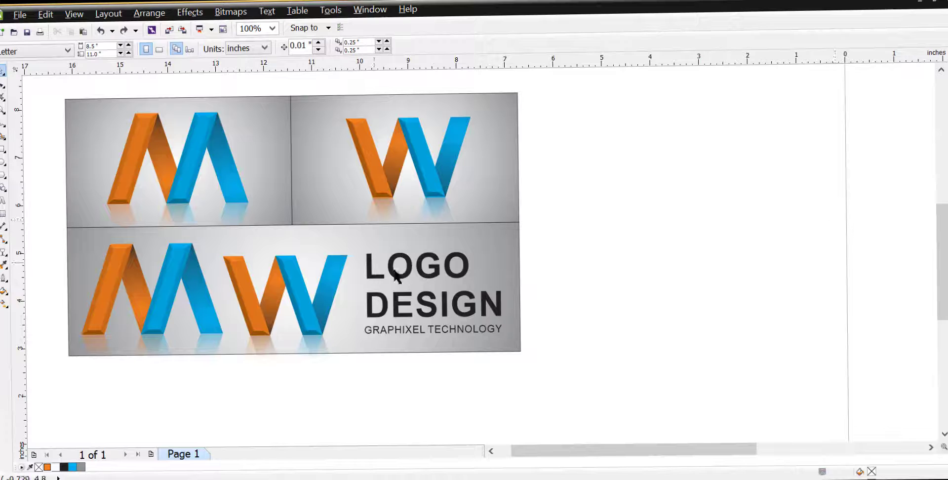
Step: Colour the caption word LOGO orange and the word DESIGN cyan to match the ribbon letters
double_click(468, 269)
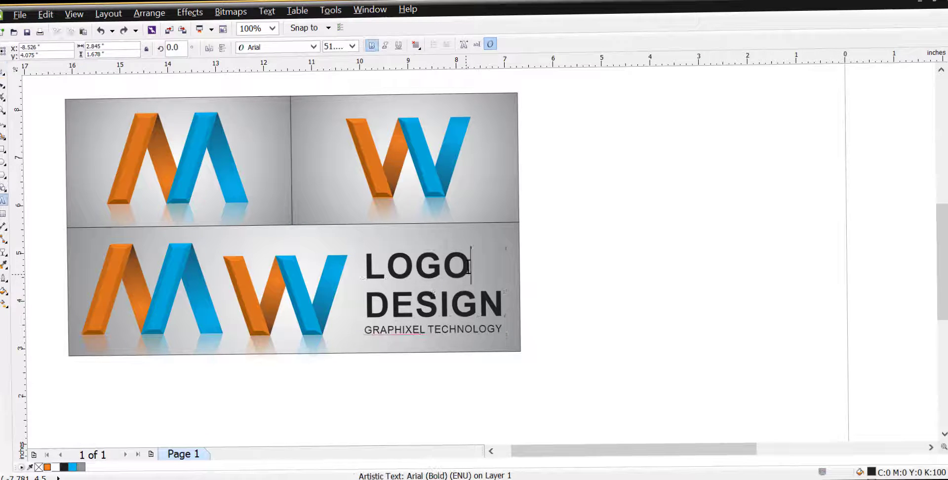
drag(470, 269, 351, 270)
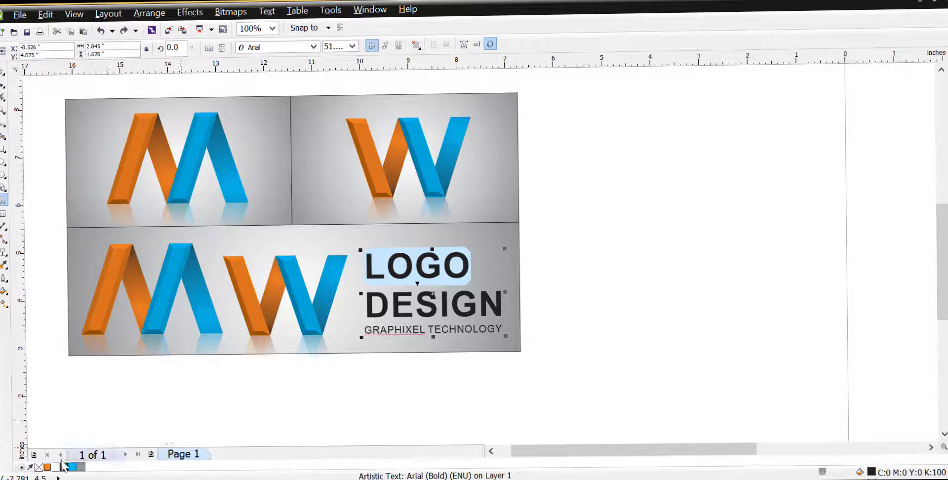
click(47, 467)
drag(493, 306, 364, 304)
click(72, 468)
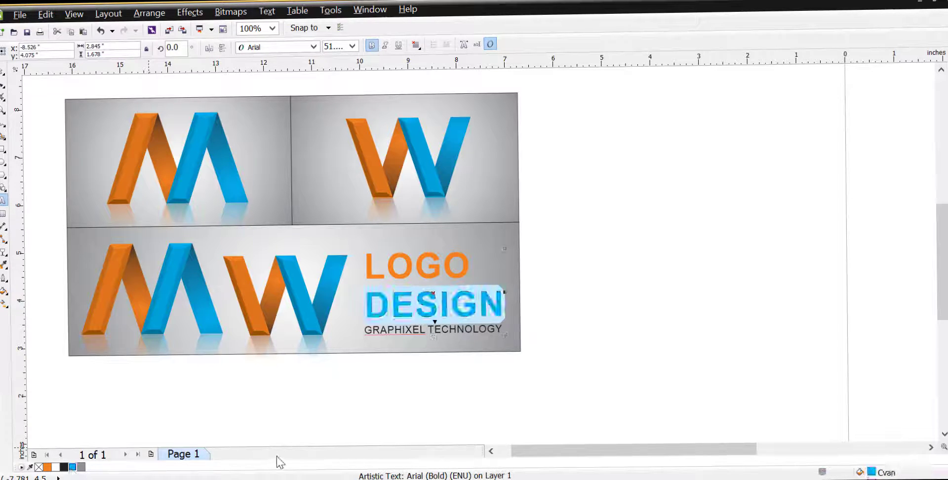
key(ctrl+space)
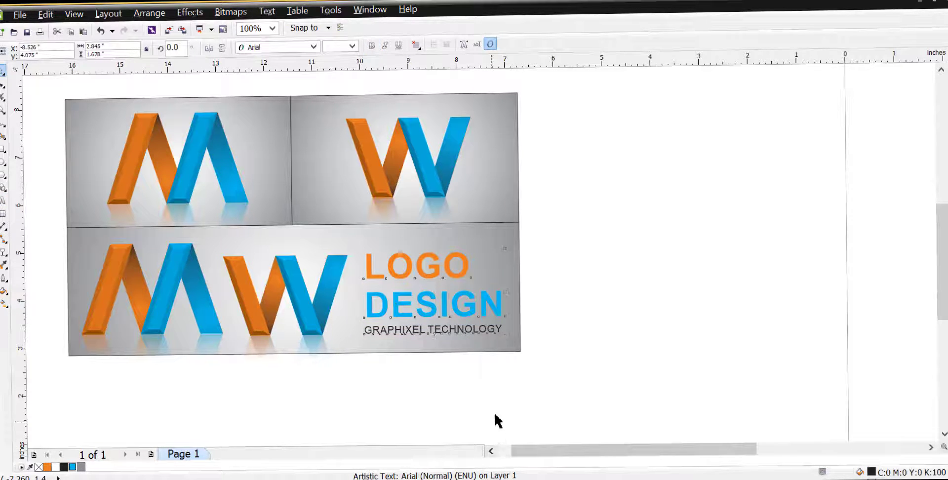
Step: Make the GRAPHIXEL TECHNOLOGY line of the caption bold
click(496, 414)
double_click(500, 329)
drag(502, 330, 316, 341)
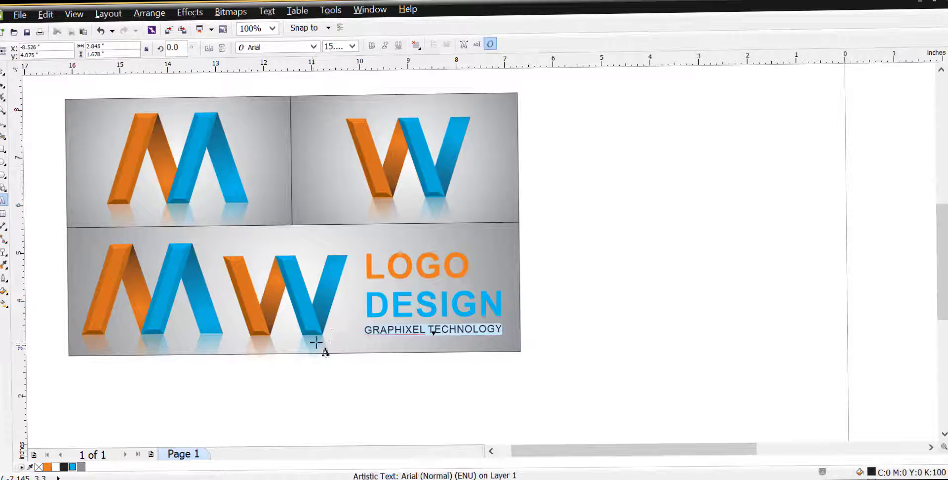
click(370, 45)
key(ctrl+space)
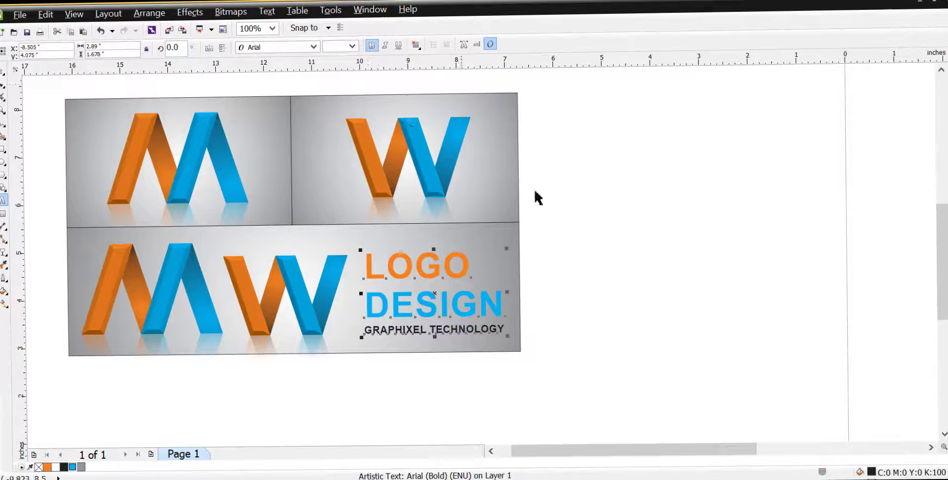
click(597, 244)
Step: PowerClip the lower M and W logo groups together inside the large lower rectangle
key(F4)
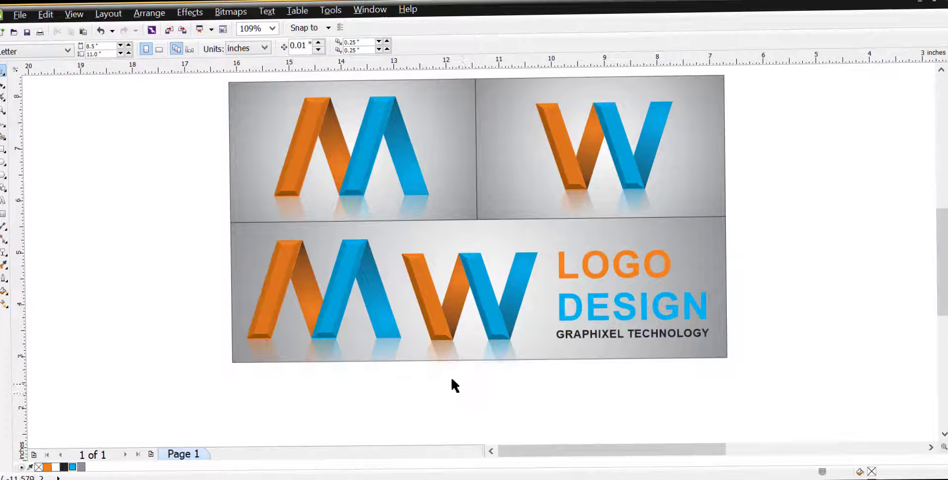
click(444, 336)
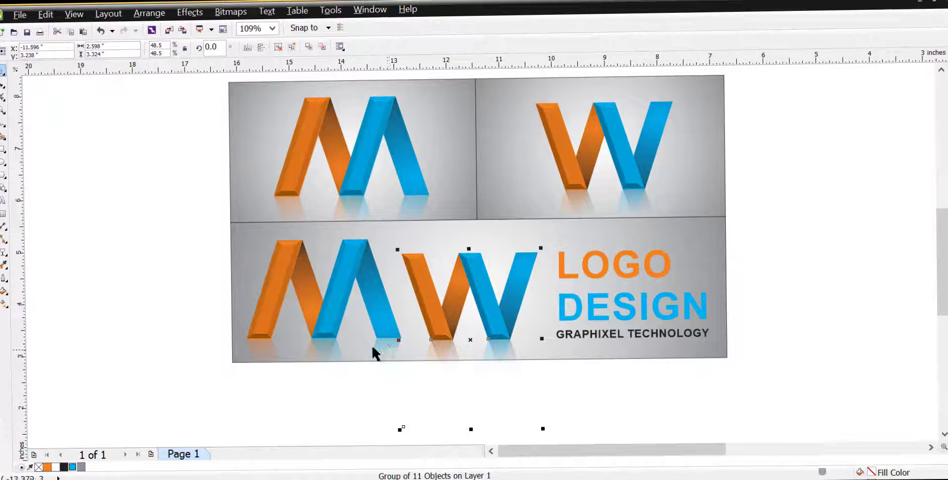
shift+click(388, 329)
key(super+c)
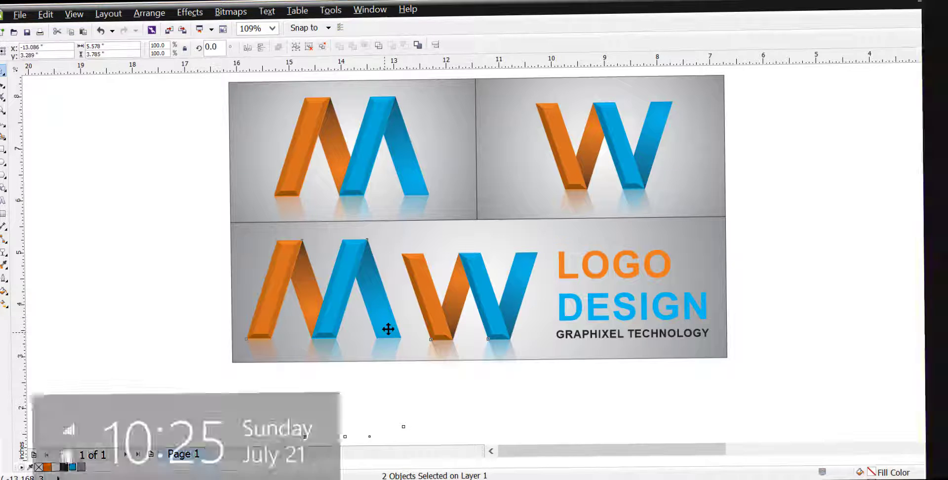
key(super+w)
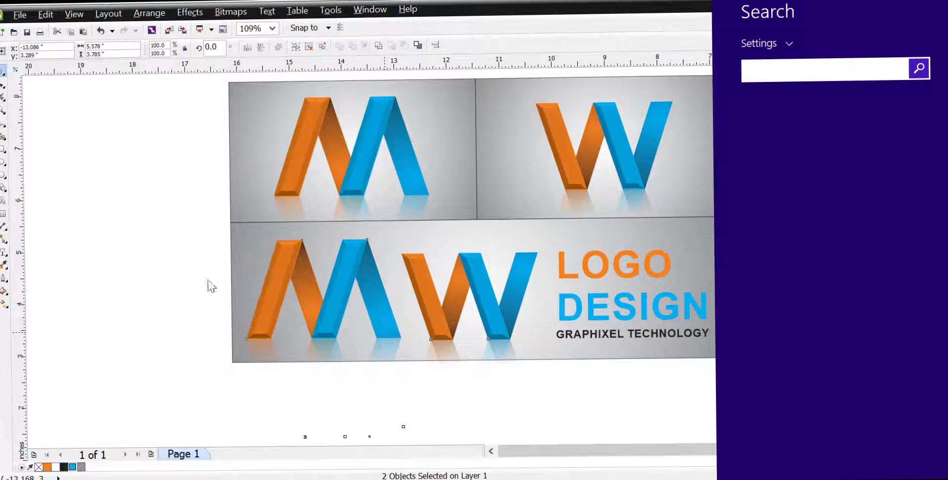
click(208, 280)
key(alt+c)
key(w)
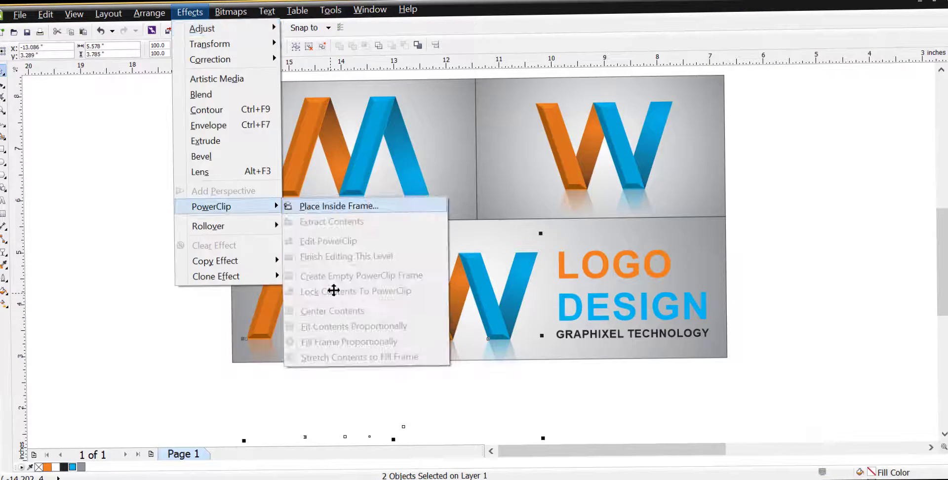
key(p)
click(676, 237)
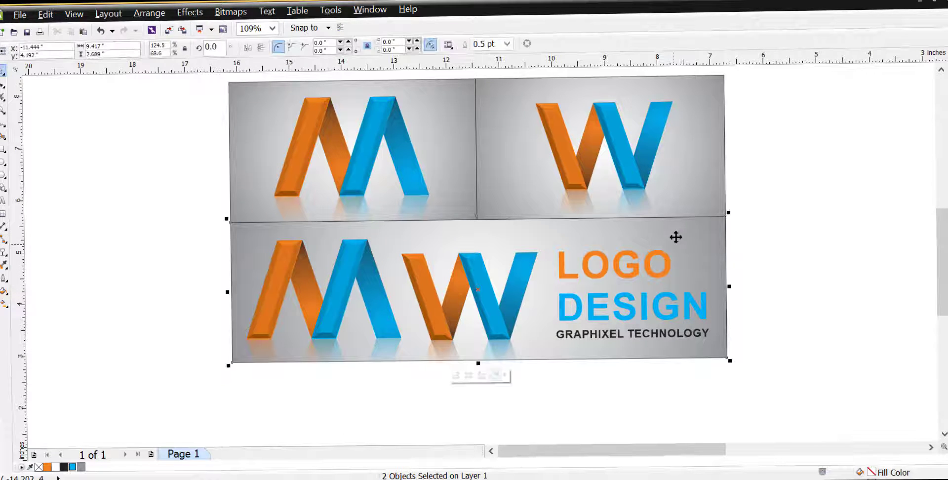
click(764, 248)
key(F4)
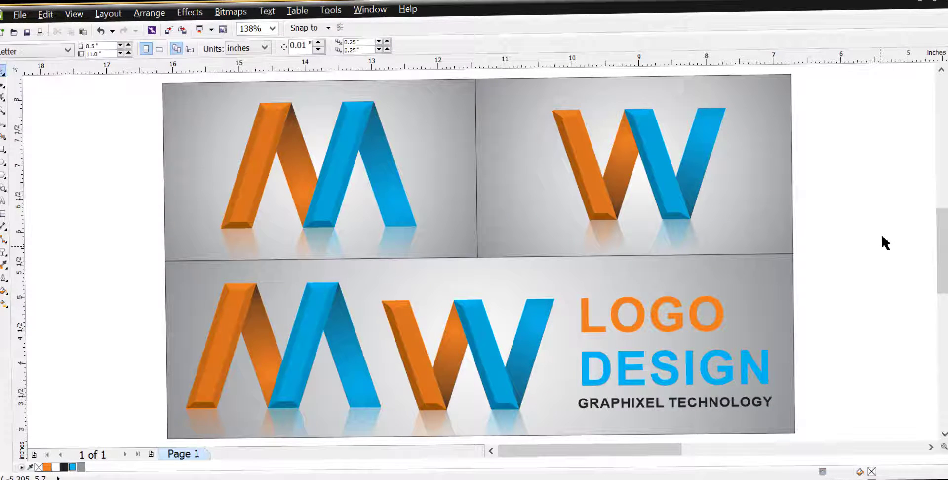